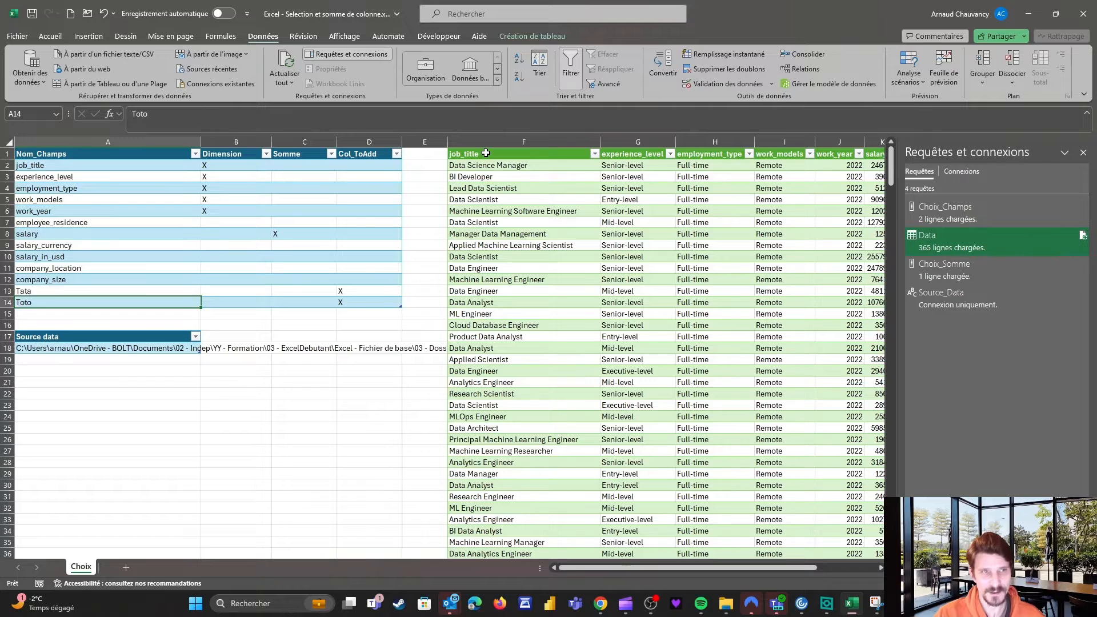
Create a Power Query query from the Choix_Champs field-choice table on the Choix sheet.
key(Up)
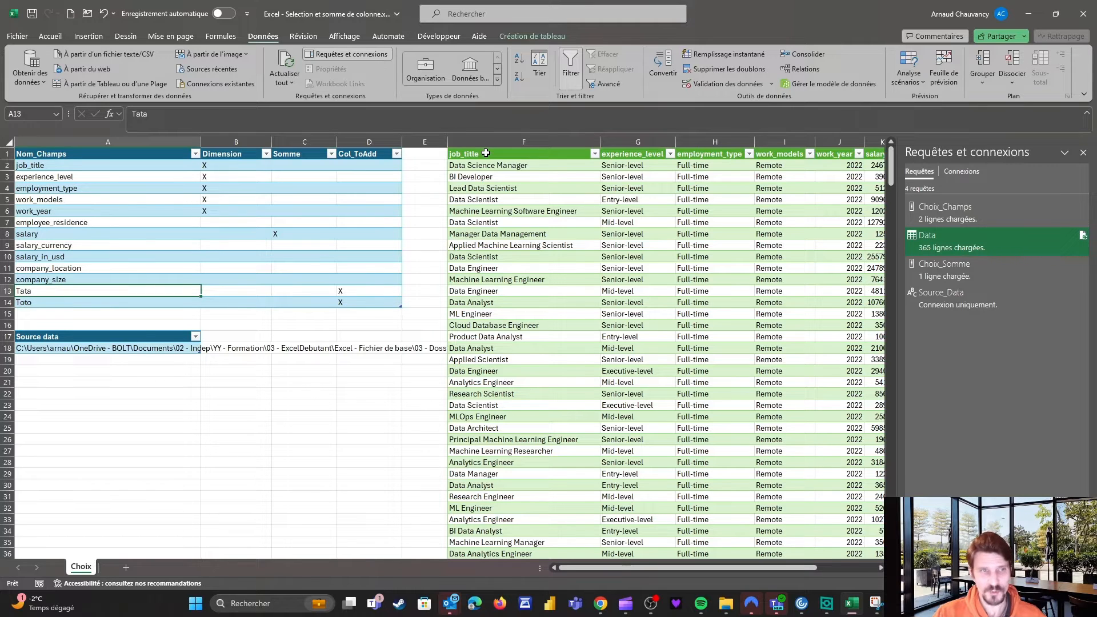
click(127, 211)
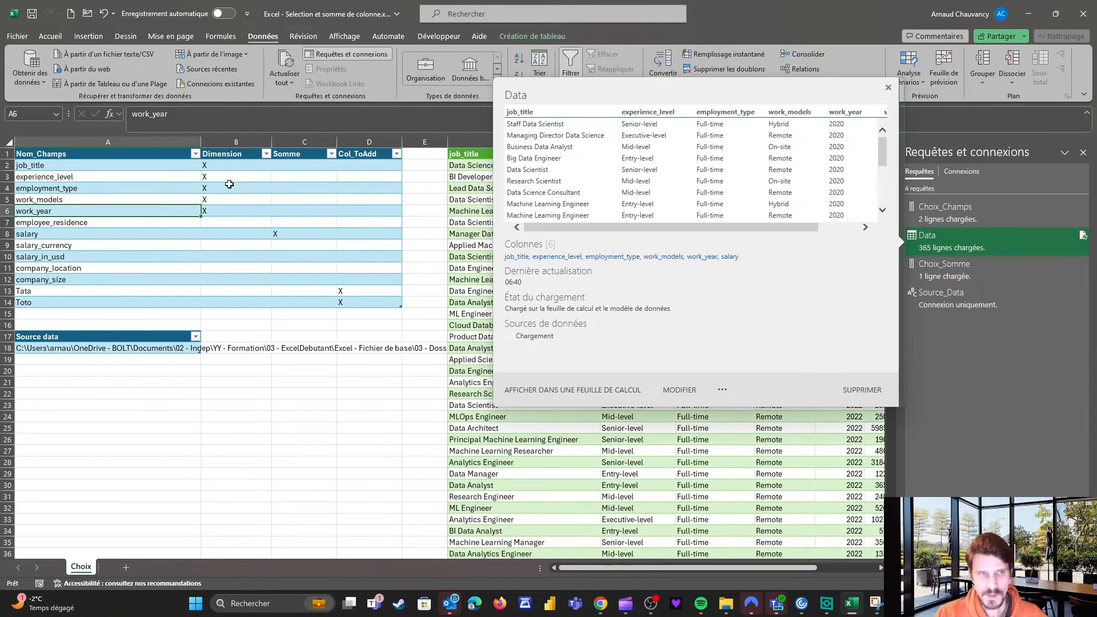
click(217, 179)
click(100, 84)
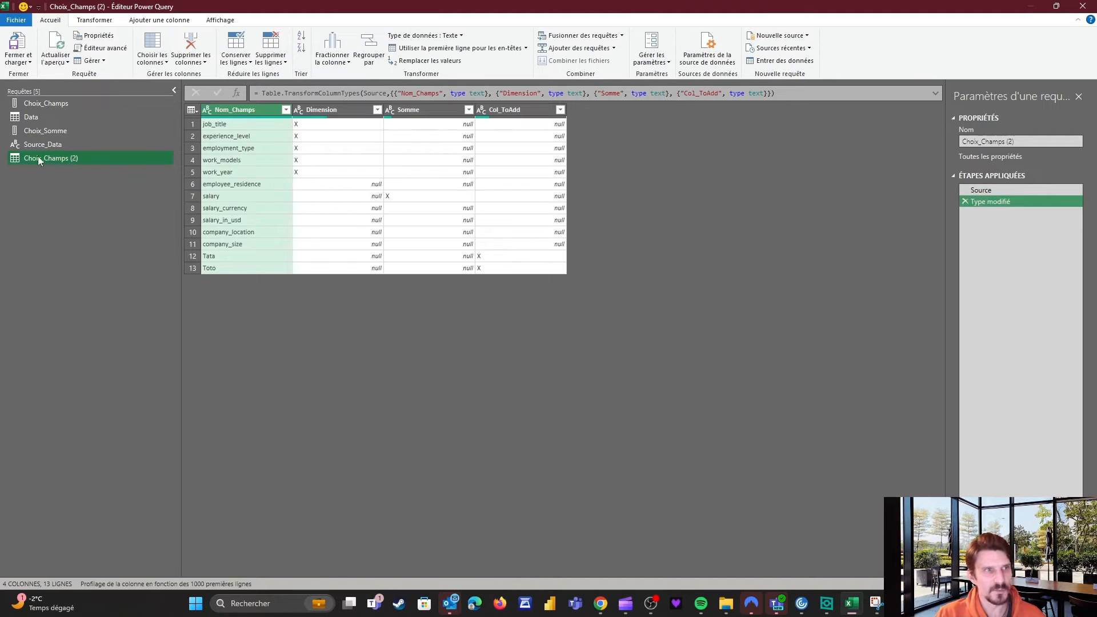
Rename the query Col_To_ADD, drop the Type modifié step and remove empty Col_ToAdd rows.
click(1020, 142)
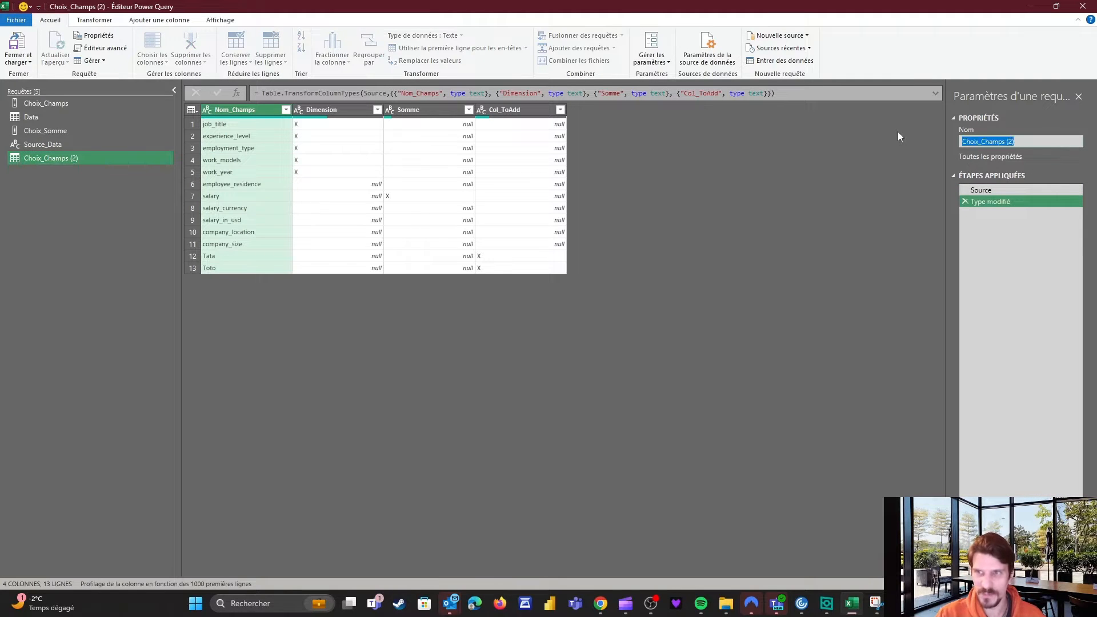
text(Col_To)
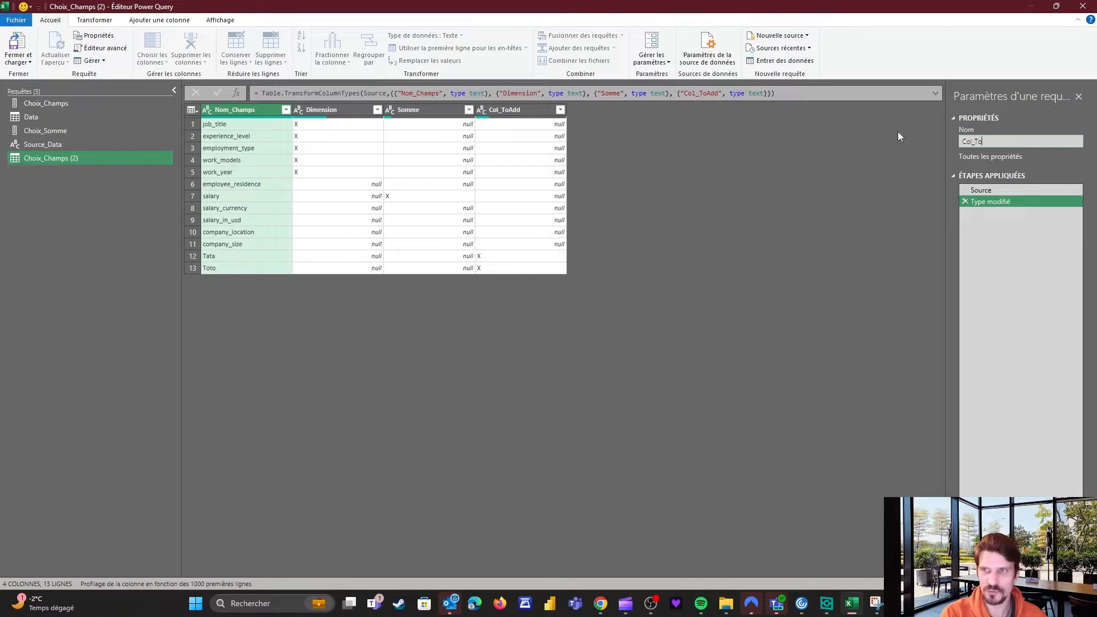
text(_ADD)
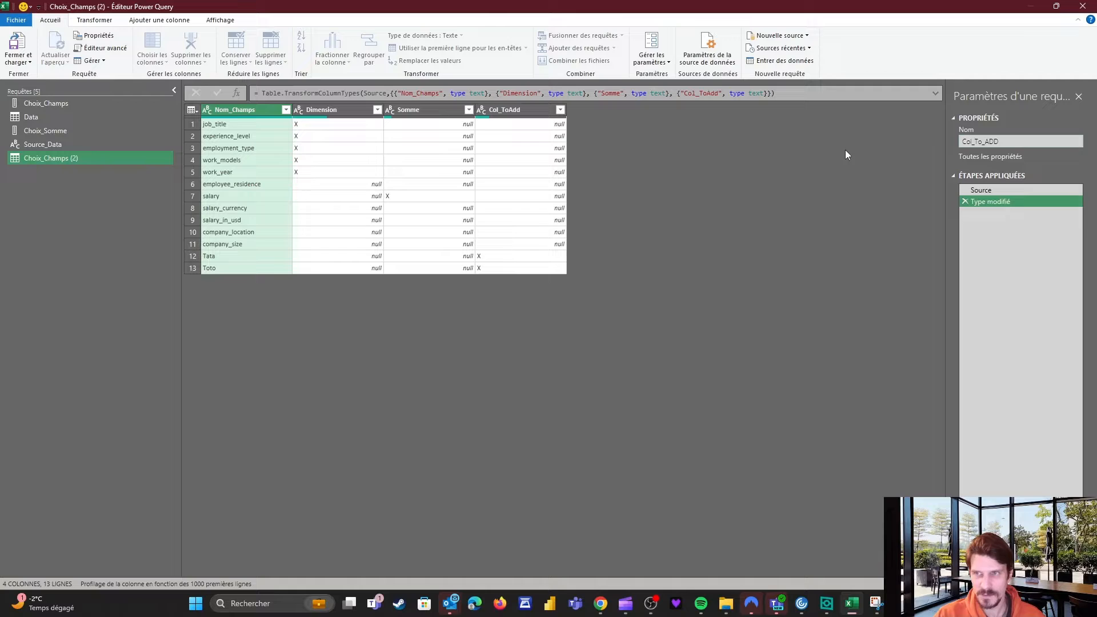
key(Return)
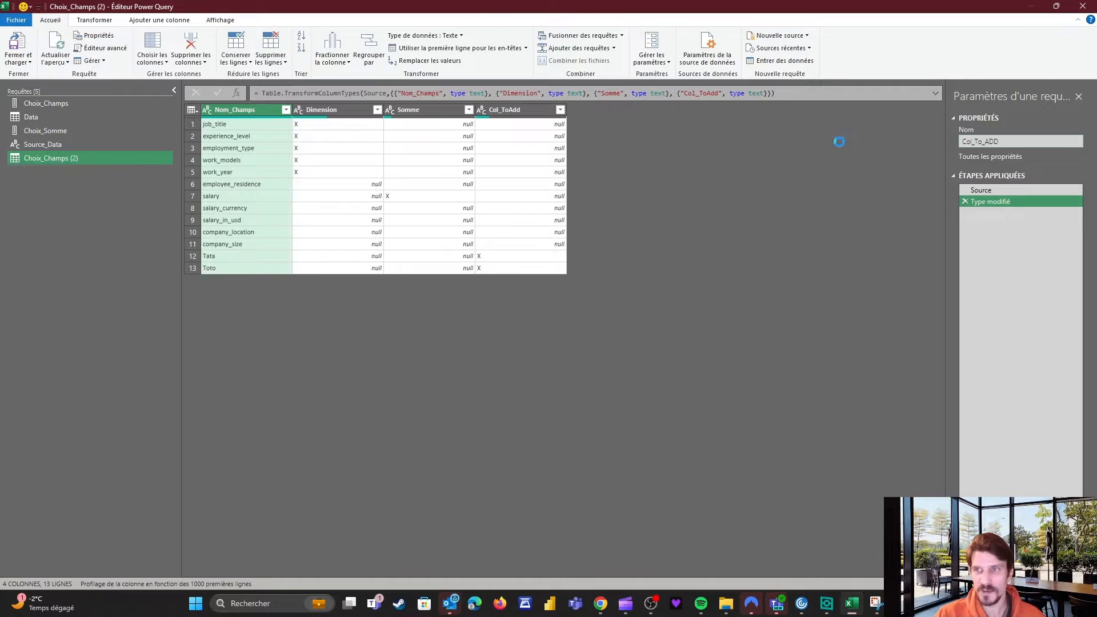
click(965, 201)
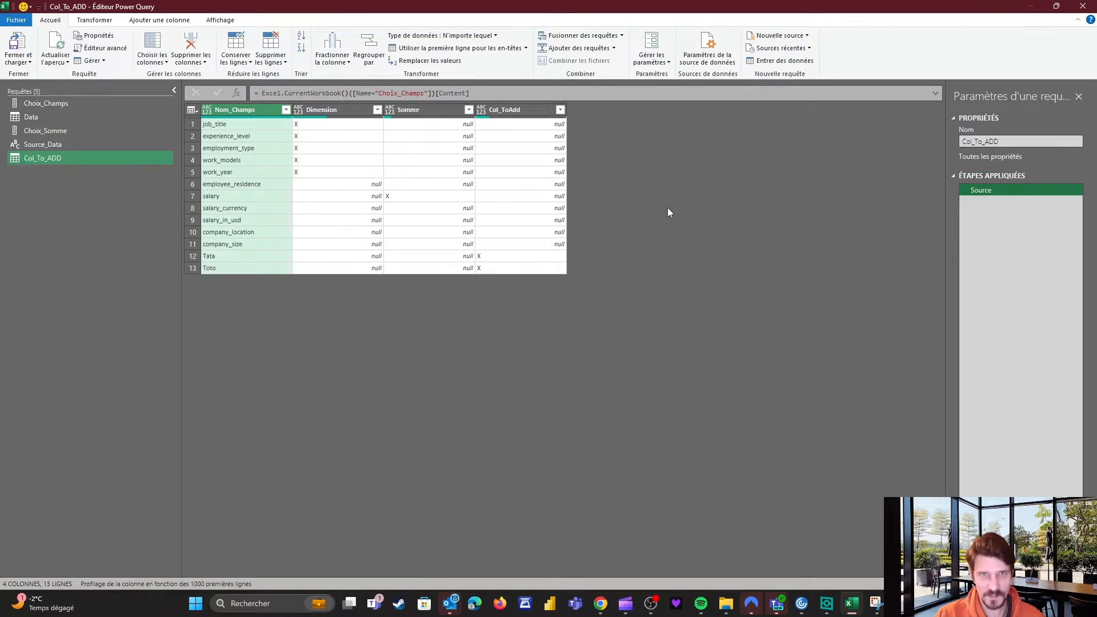
click(560, 110)
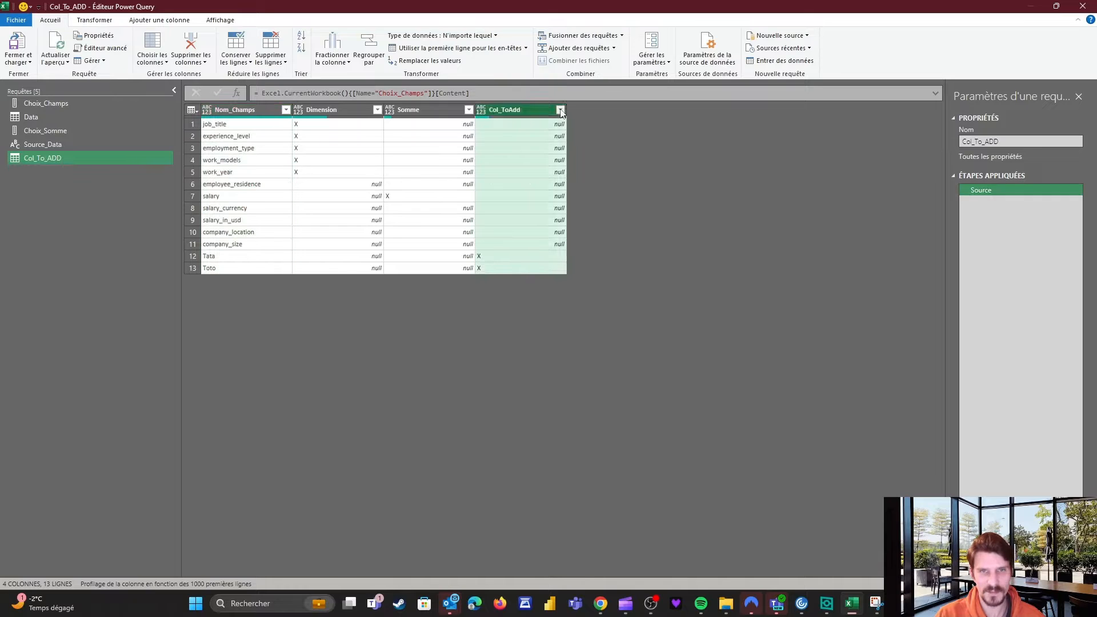
click(448, 180)
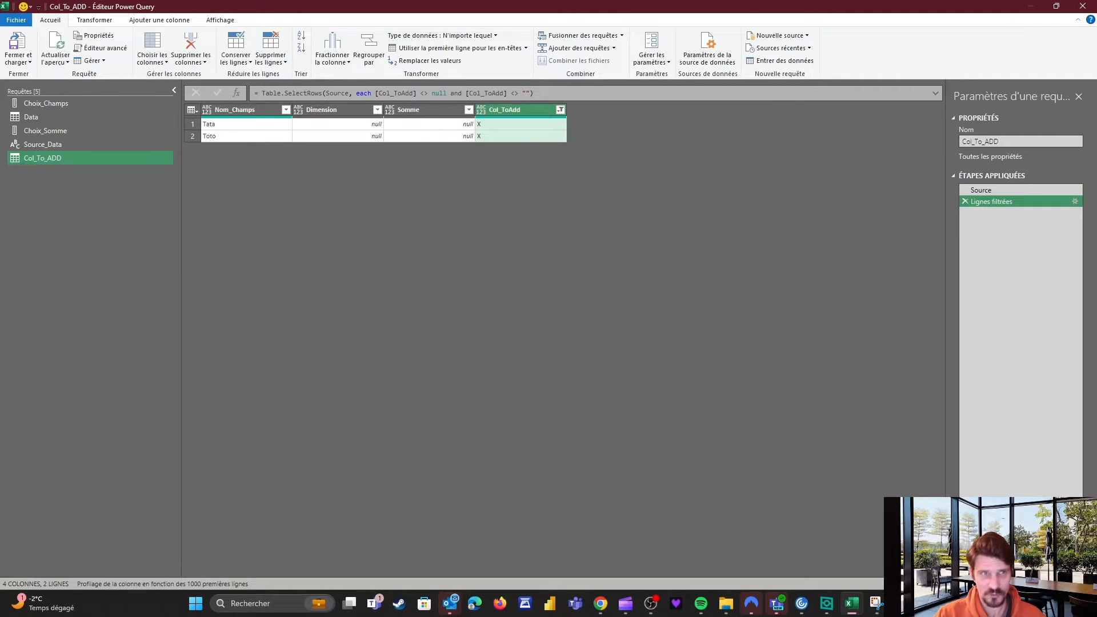
Append [Nom_Champs] to the filter formula so the query returns the list Tata, Toto.
click(546, 95)
text([)
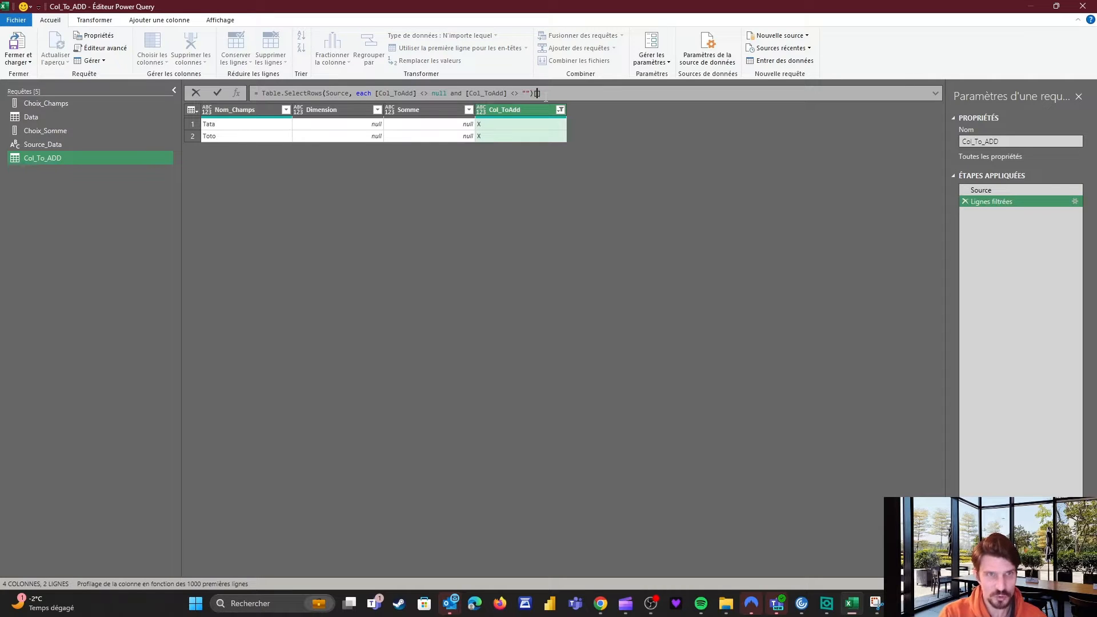
text(Nom_)
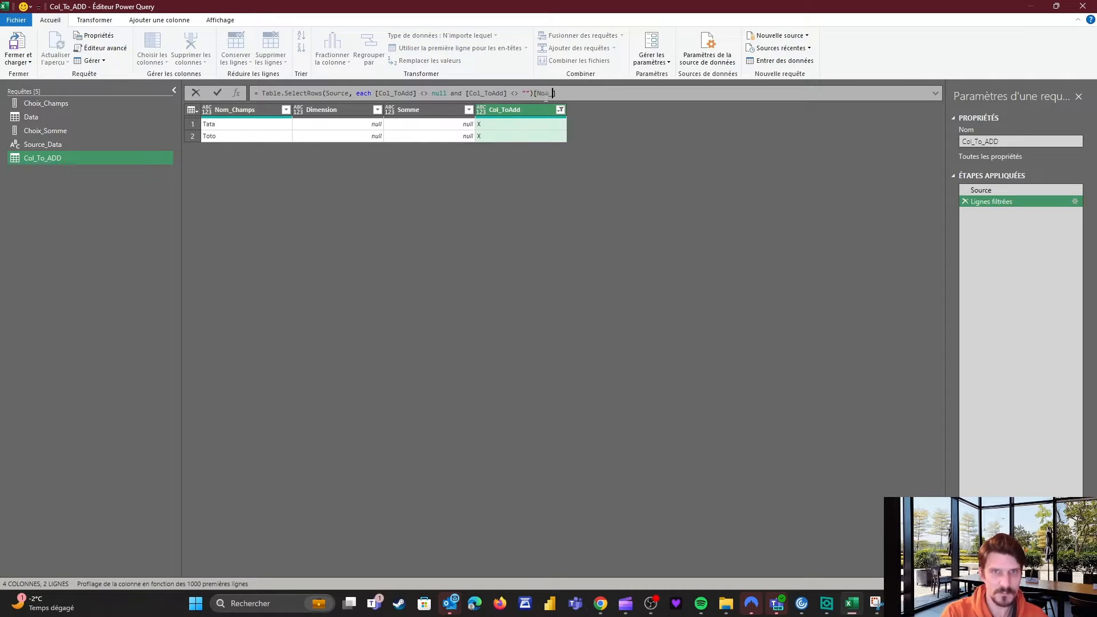
text(Champs)
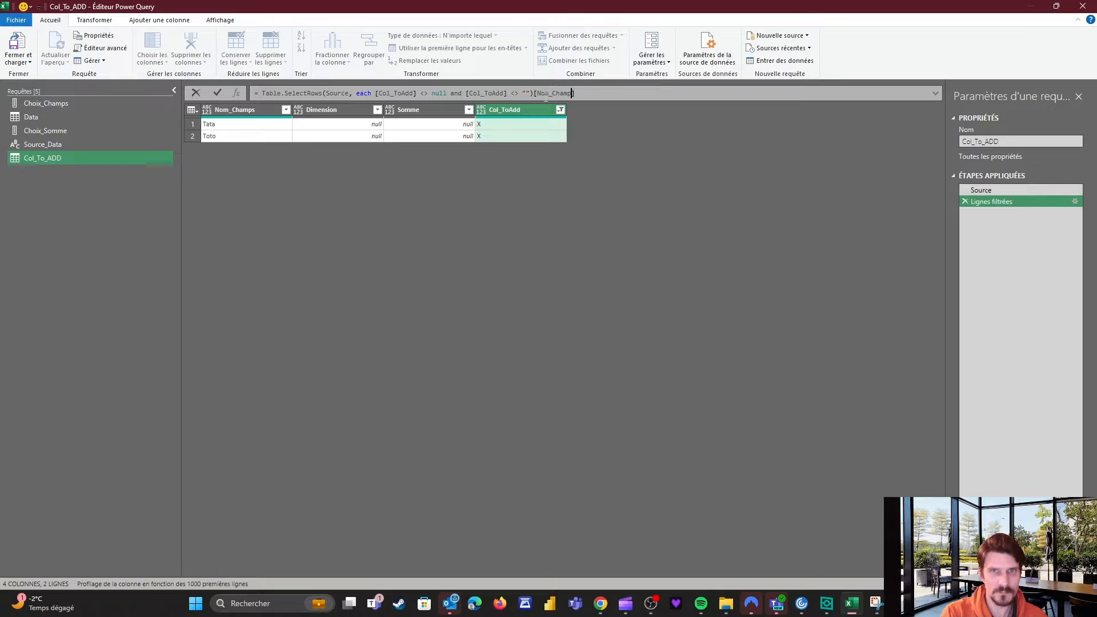
key(Return)
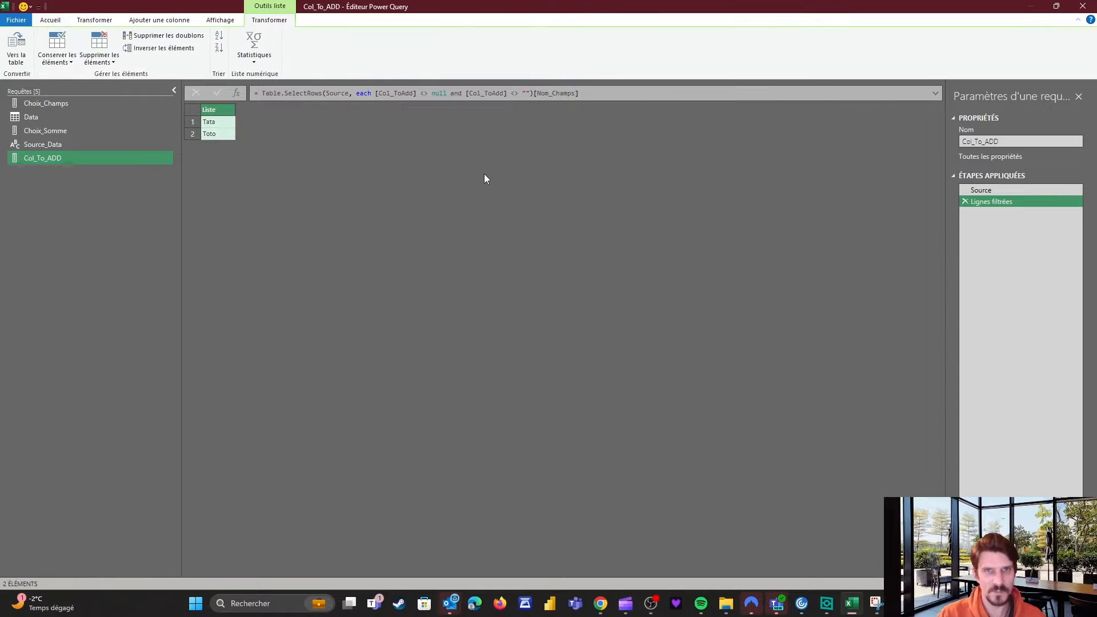
click(216, 122)
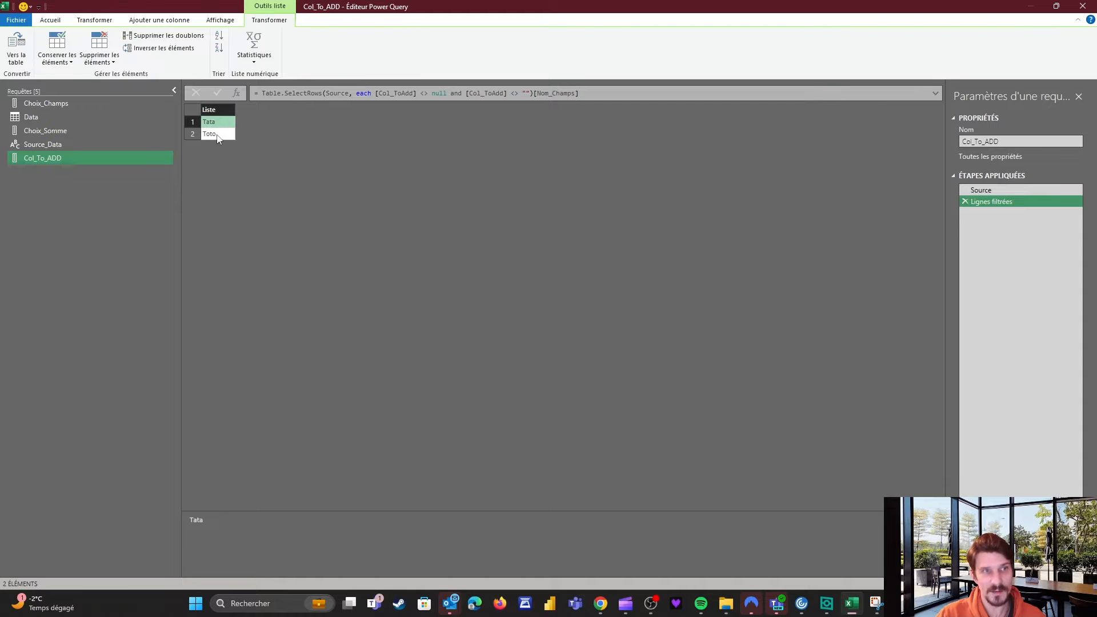
click(37, 117)
Duplicate the Data query and name the copy Data_Target_Format.
right_click(37, 116)
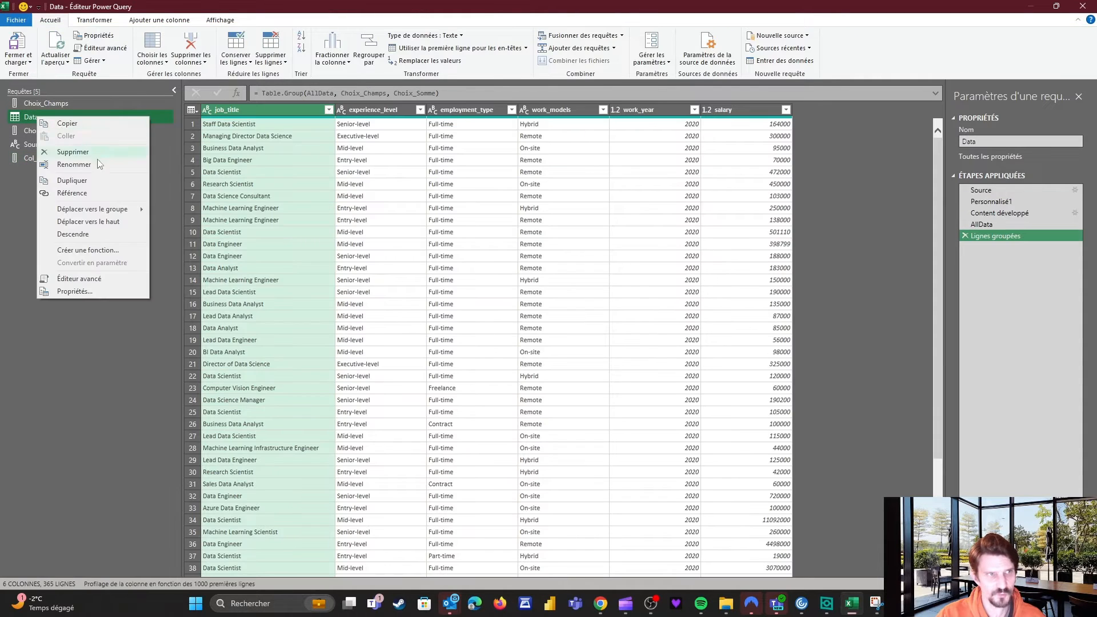
click(73, 181)
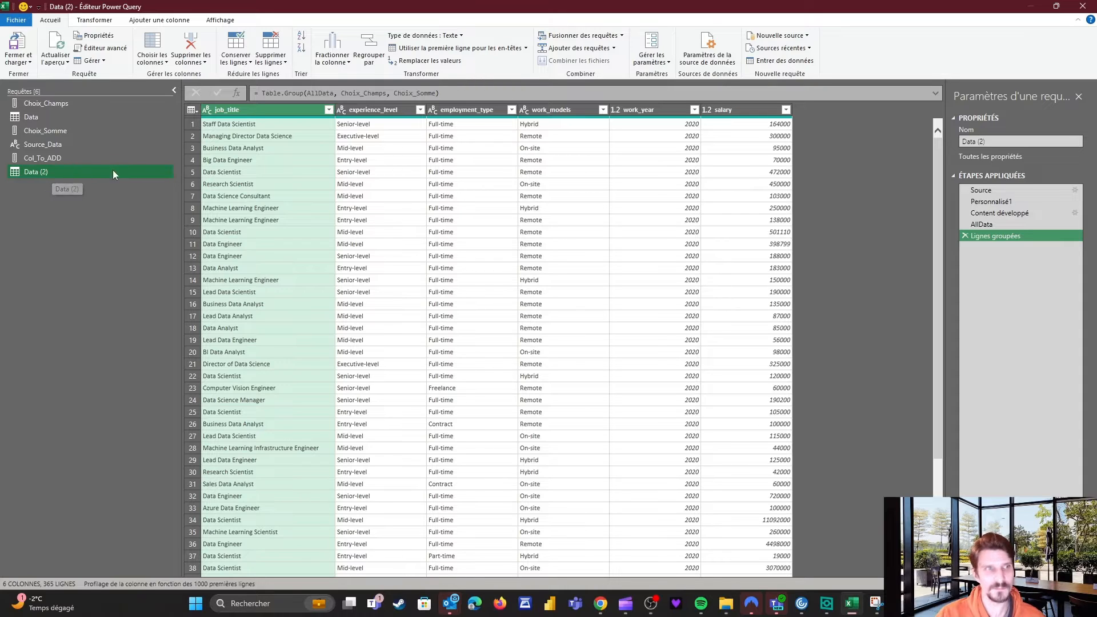
click(995, 142)
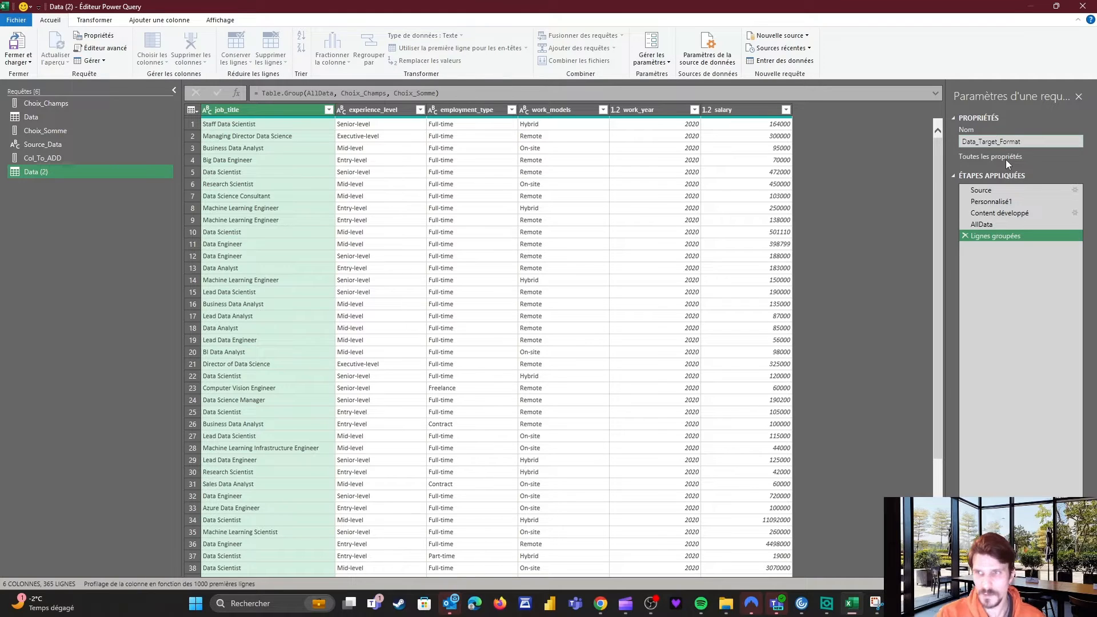
key(Return)
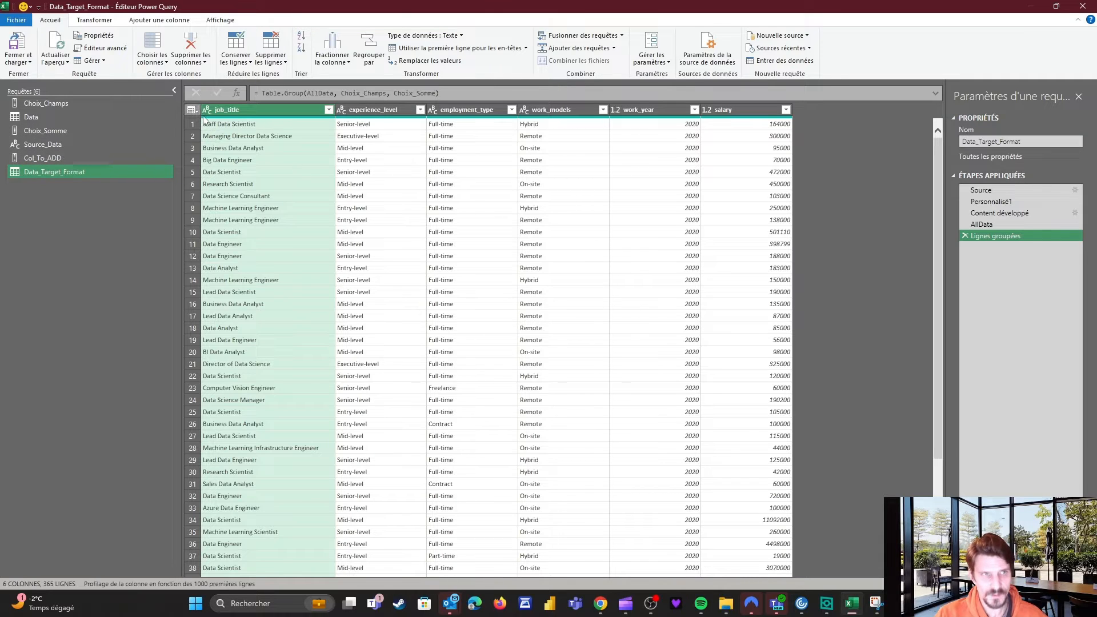
Add a custom step after Lignes groupées, enlarging the formula bar and selecting the step reference.
click(237, 93)
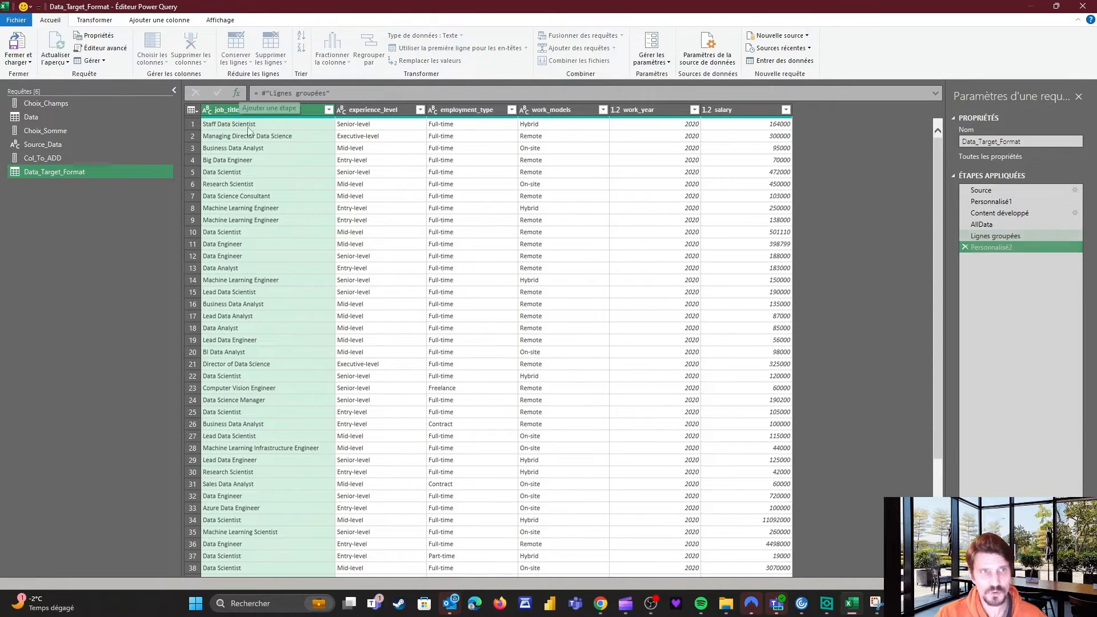
click(936, 94)
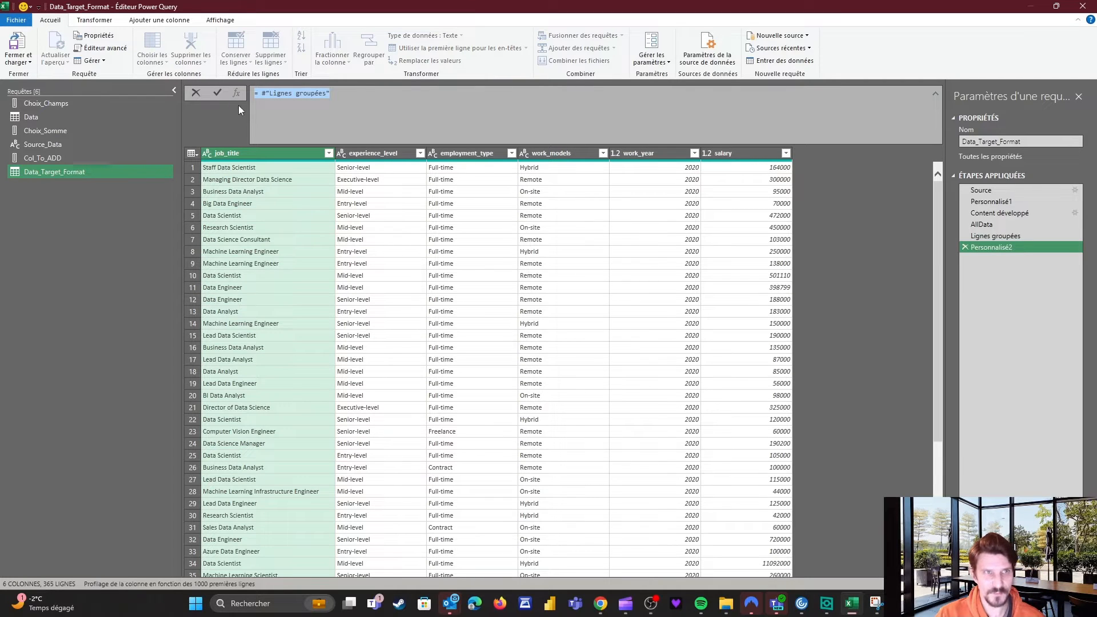
click(292, 94)
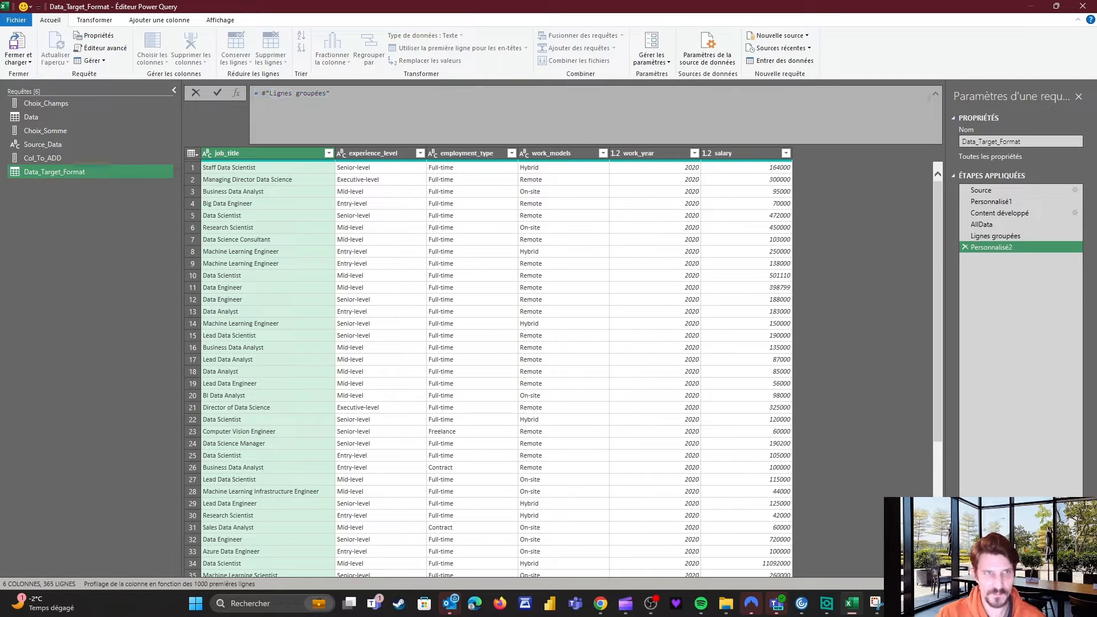
drag(263, 93, 330, 93)
click(331, 93)
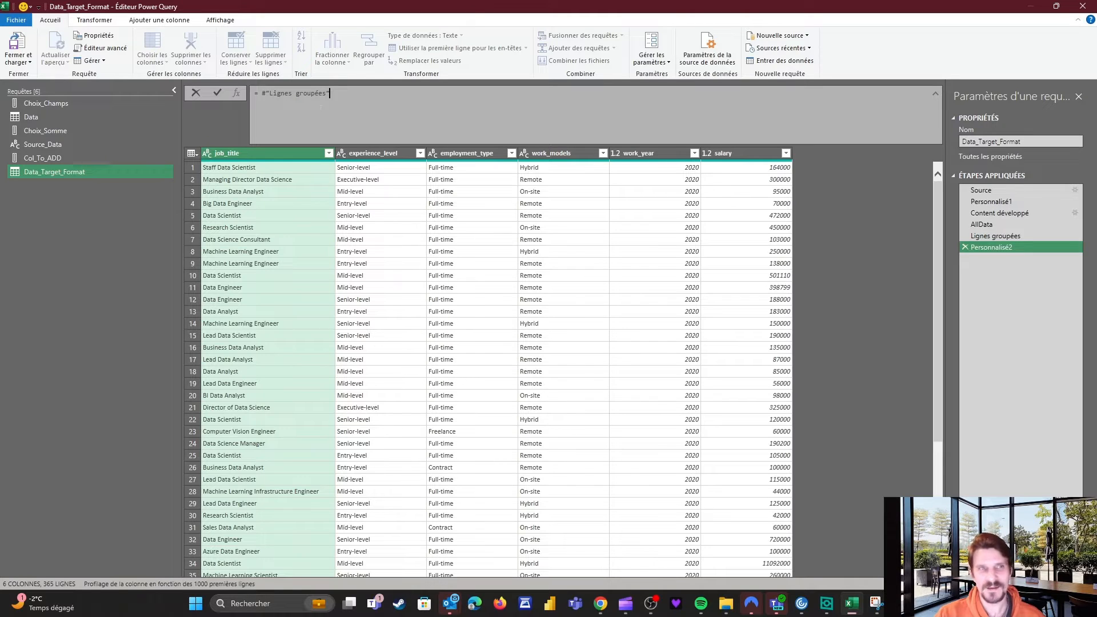
Write List.Accumulate(Col_To_Add, #"Lignes groupées", with parameters (fin, debut) on separate lines.
click(262, 93)
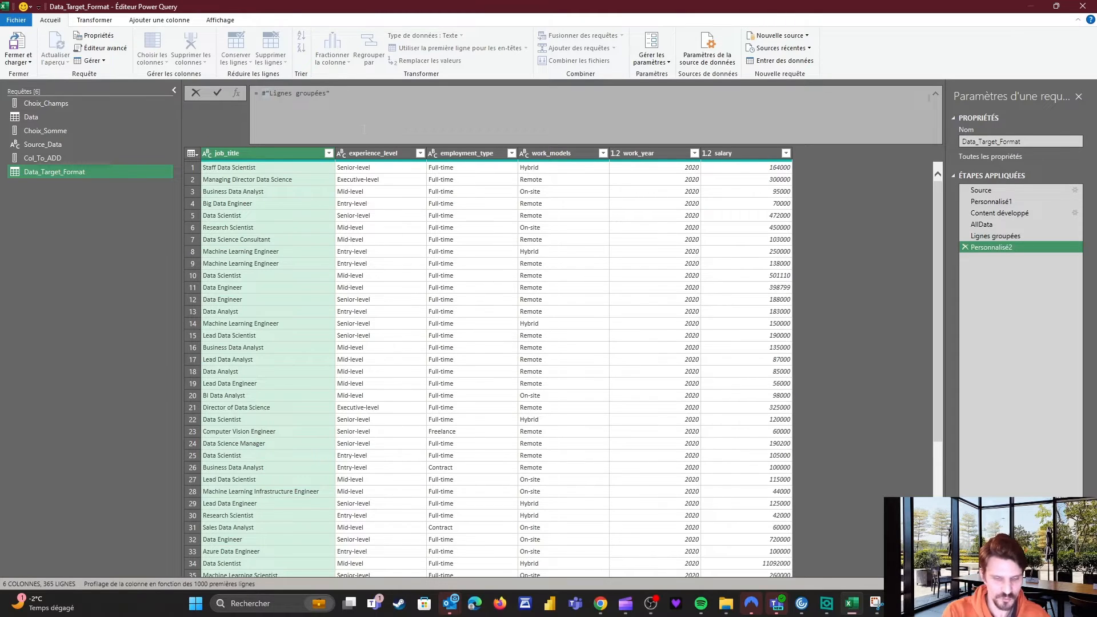
text(Lis)
text(t.A)
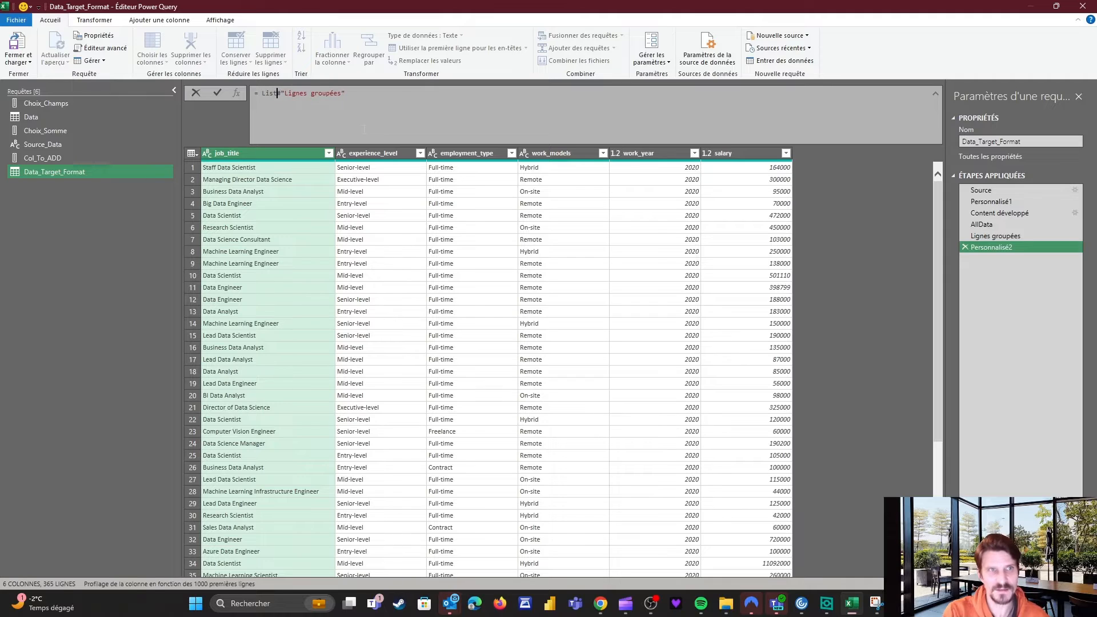
text(ccum)
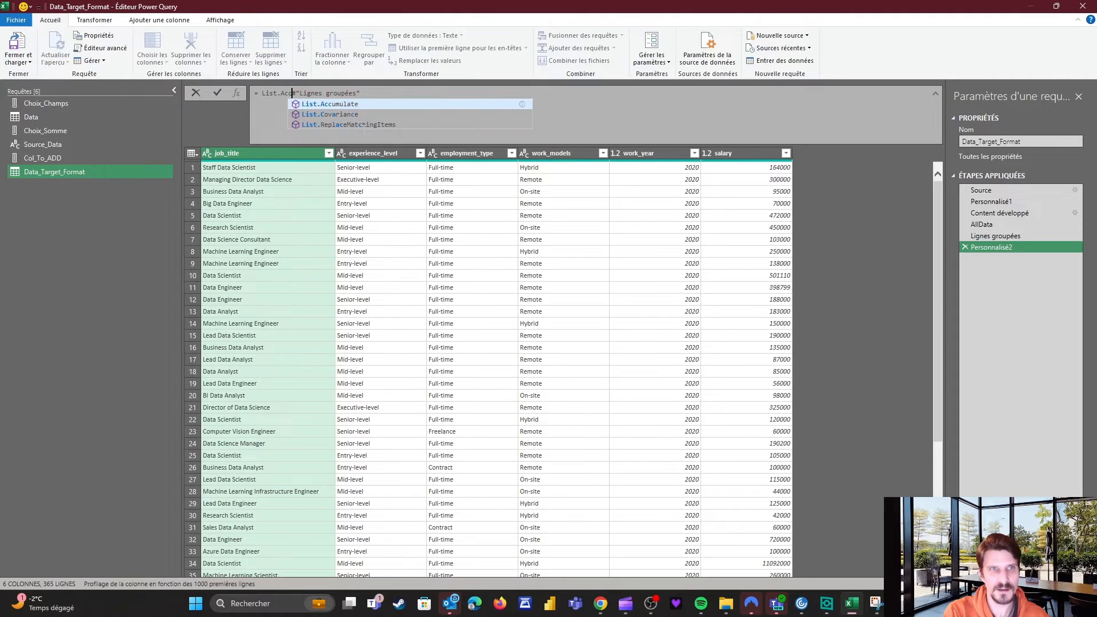
text(ulate()
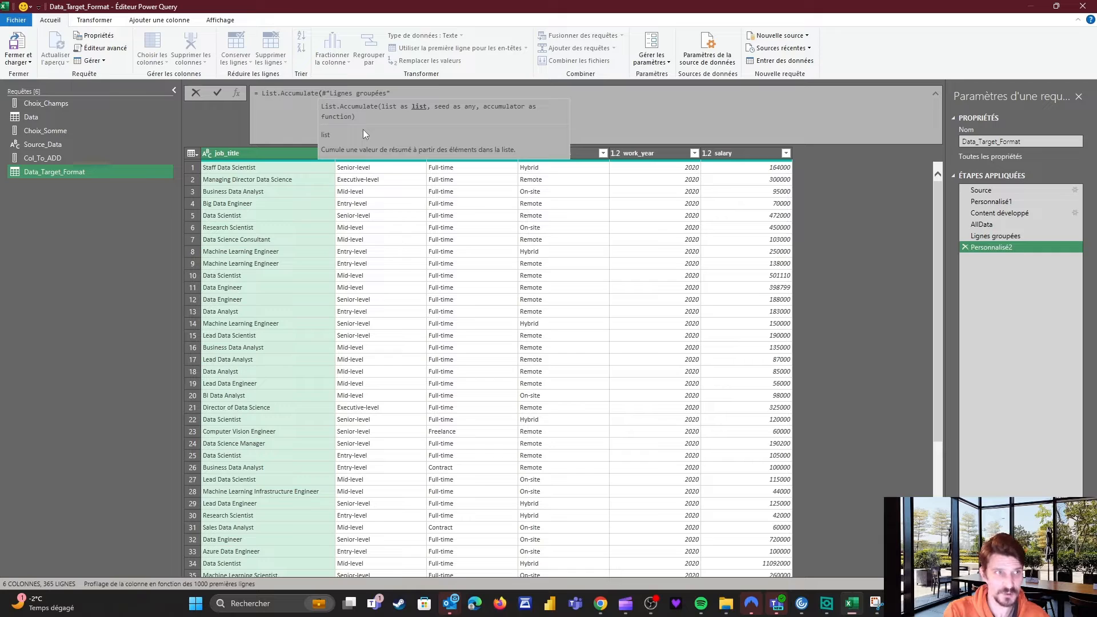
text(Co)
text(l_To)
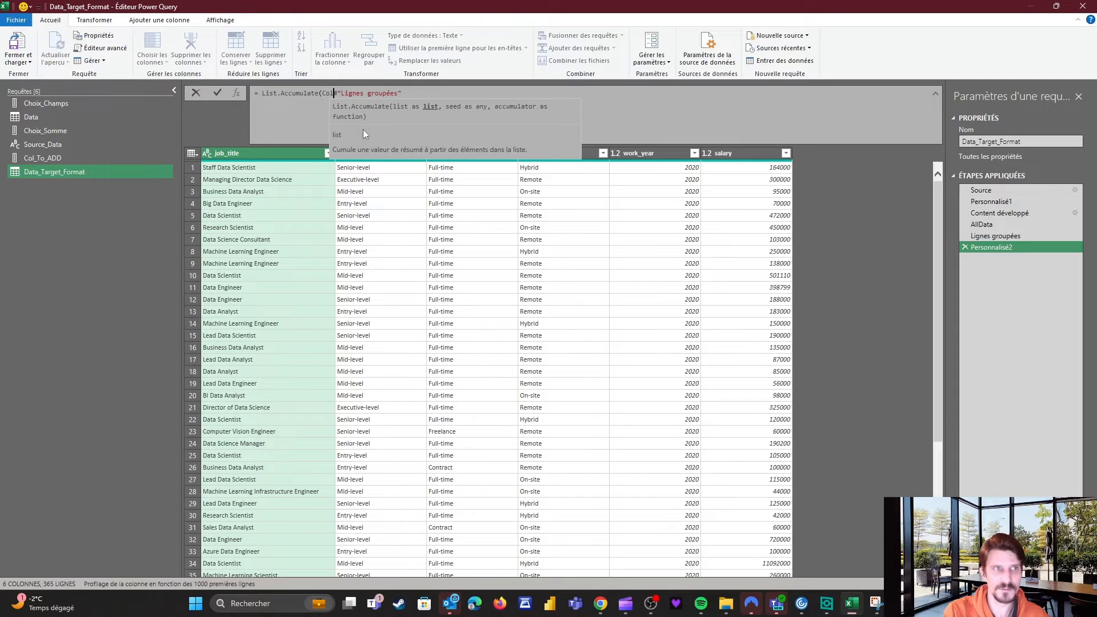
text(_Add)
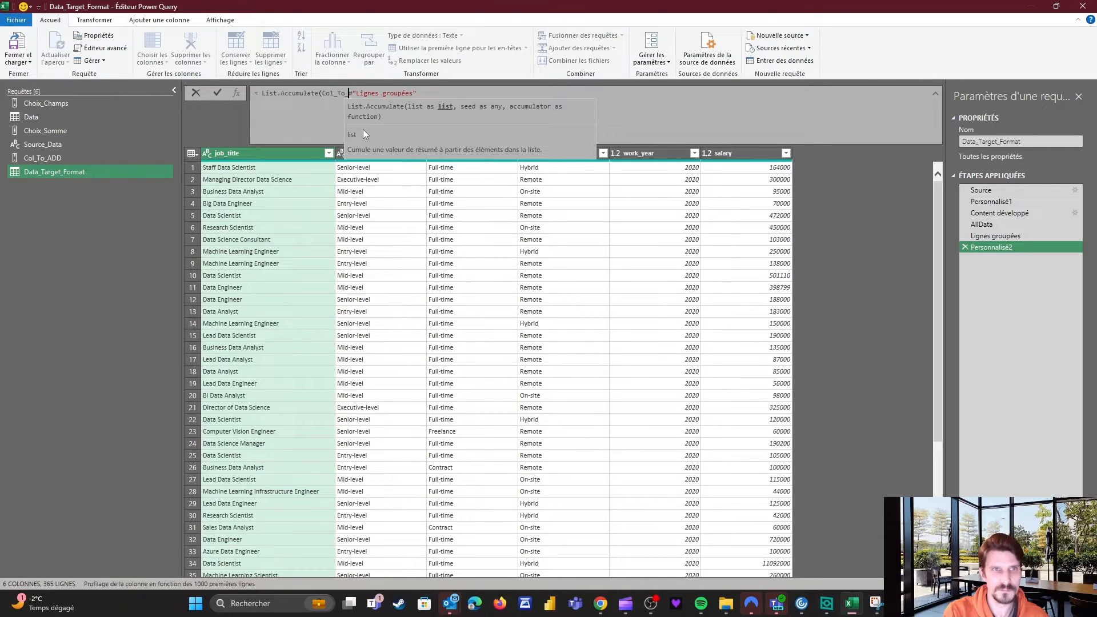
text(,)
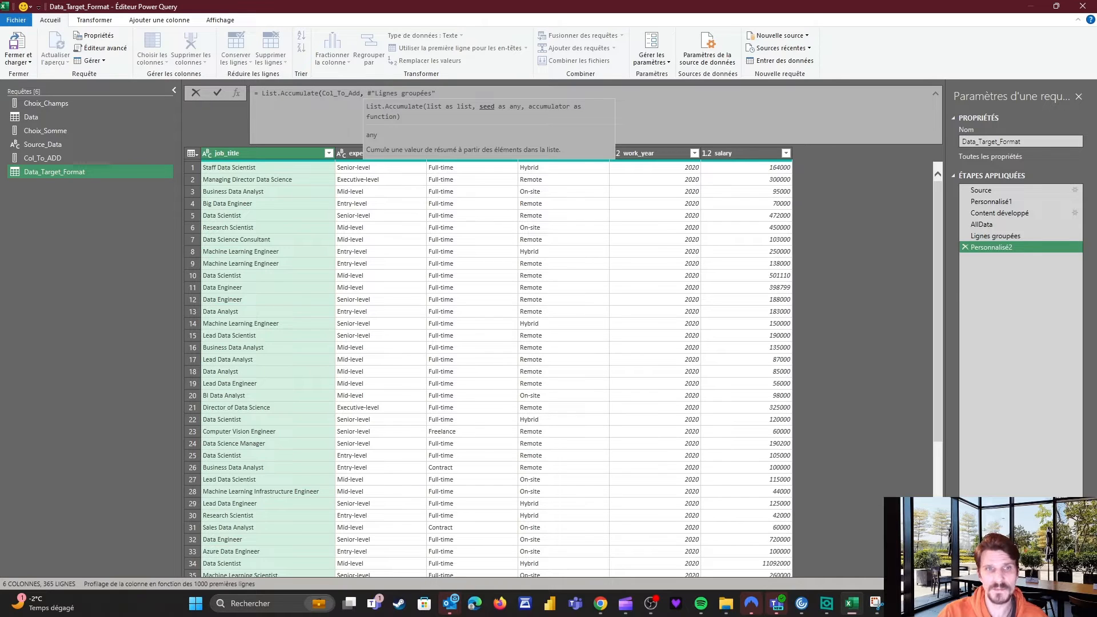
key(shift+Return)
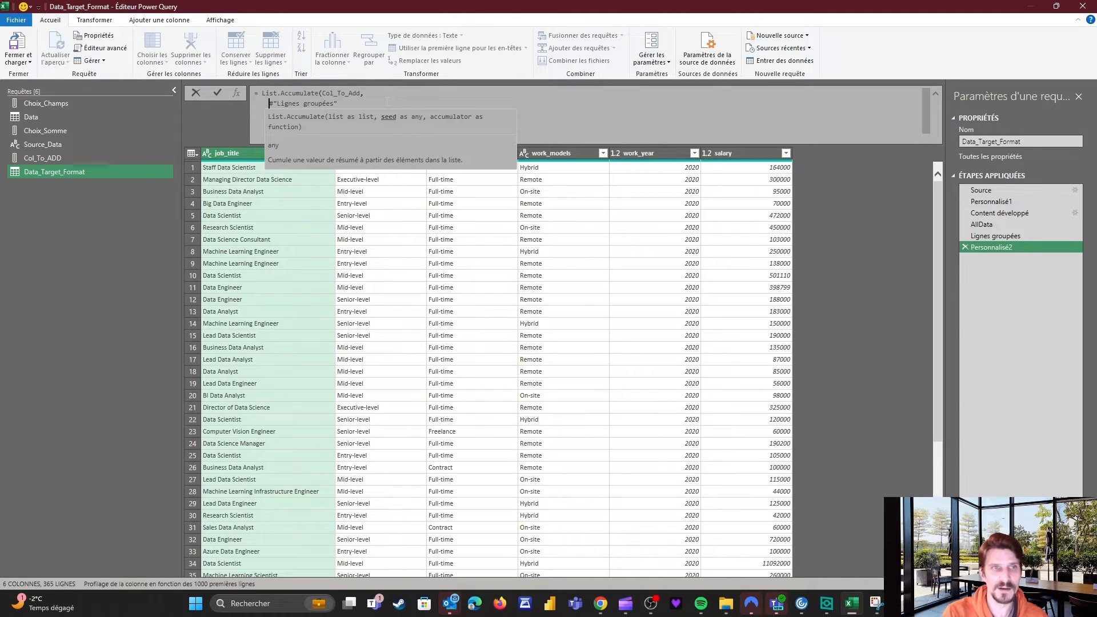
click(377, 102)
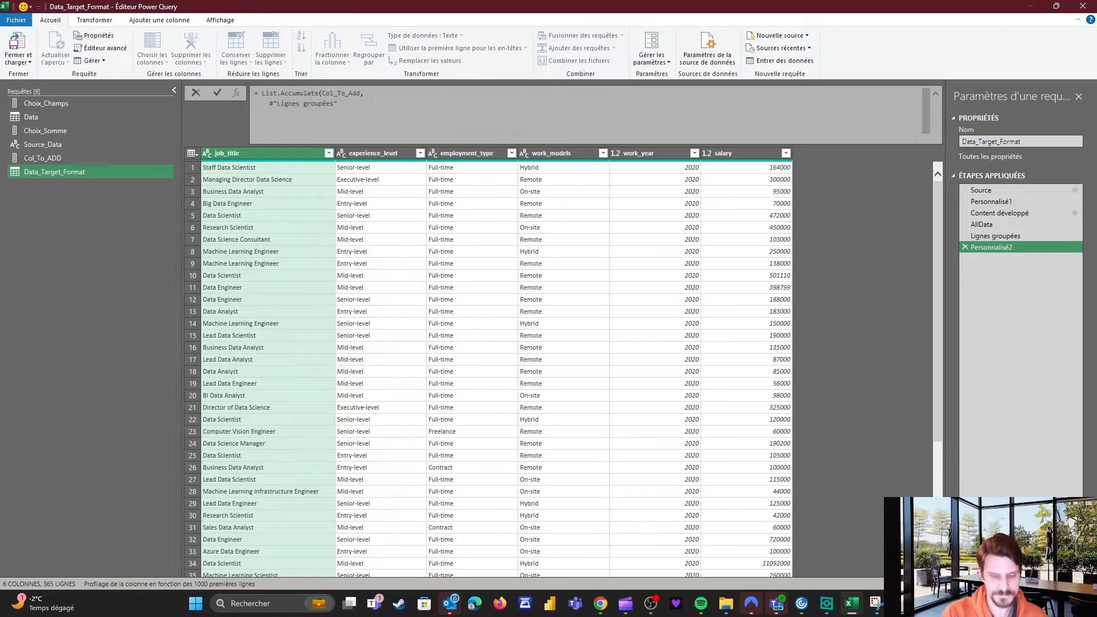
text(,)
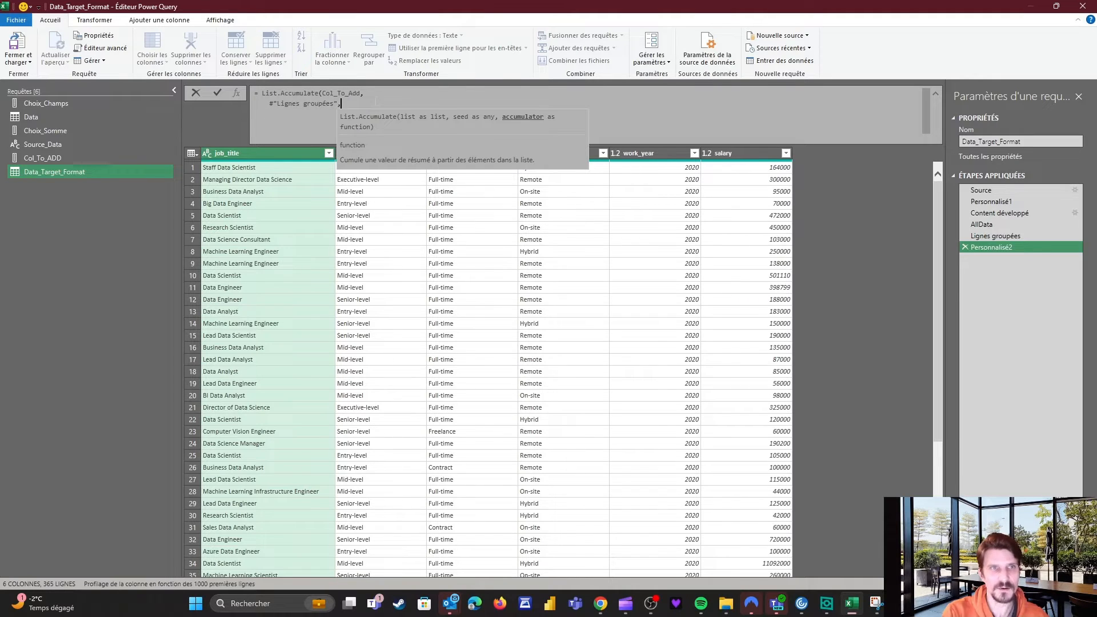
key(shift+Return)
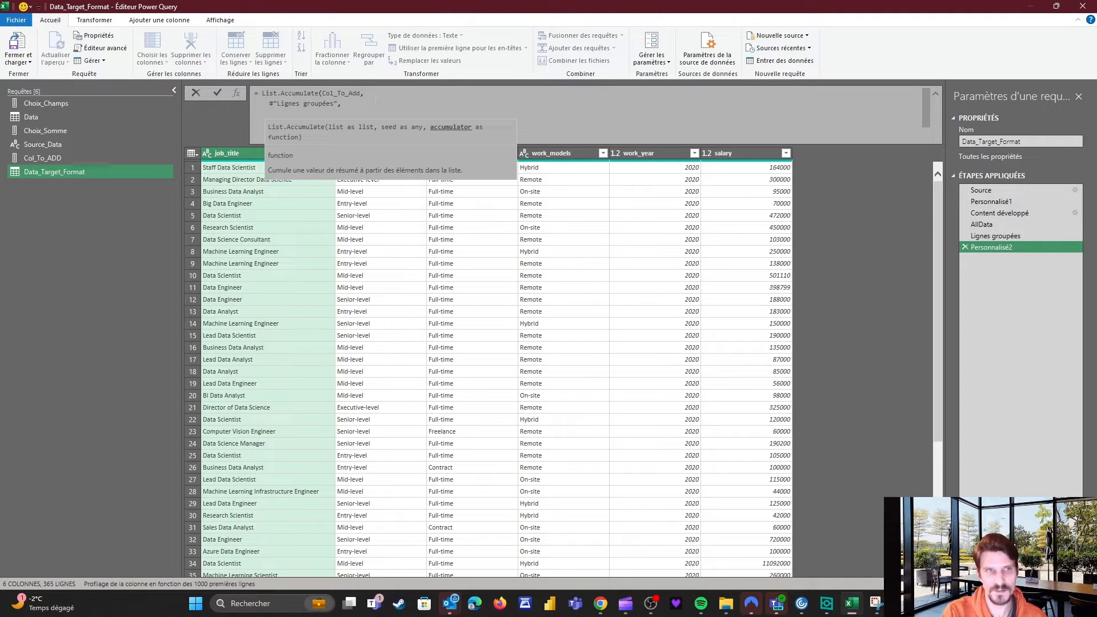
text(())
text(fin, debut)
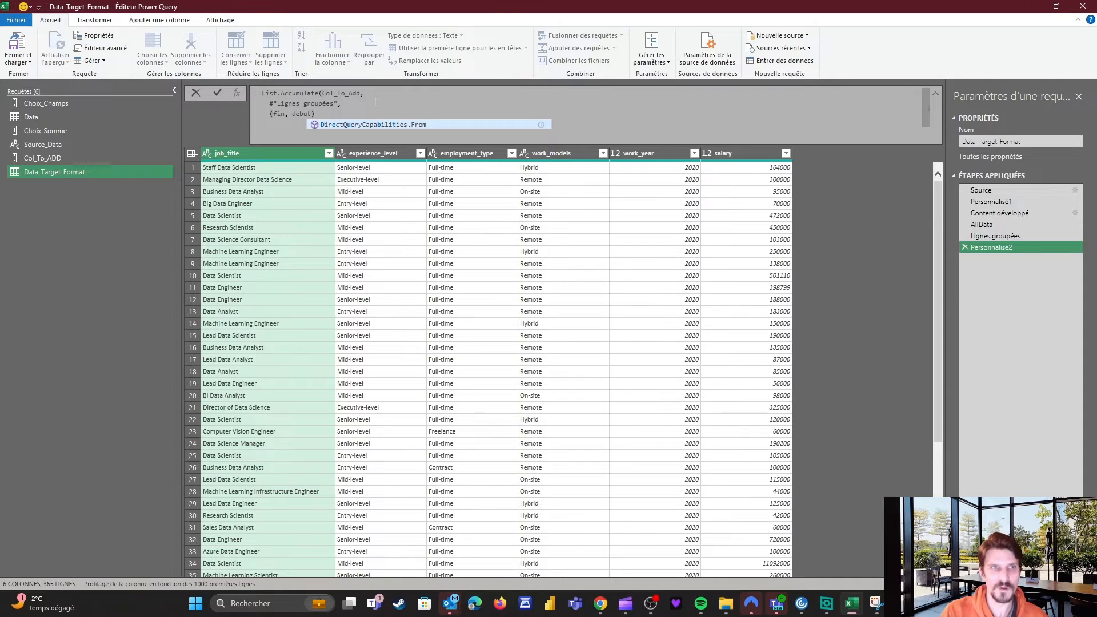
Add => Table.AddColumn( after the (fin, debut) parameters, on its own line.
key(Left)
key(Left)
key(Left)
key(Left)
key(Left)
key(Left)
key(Left)
key(shift+Left)
key(shift+Left)
key(shift+Left)
key(Right)
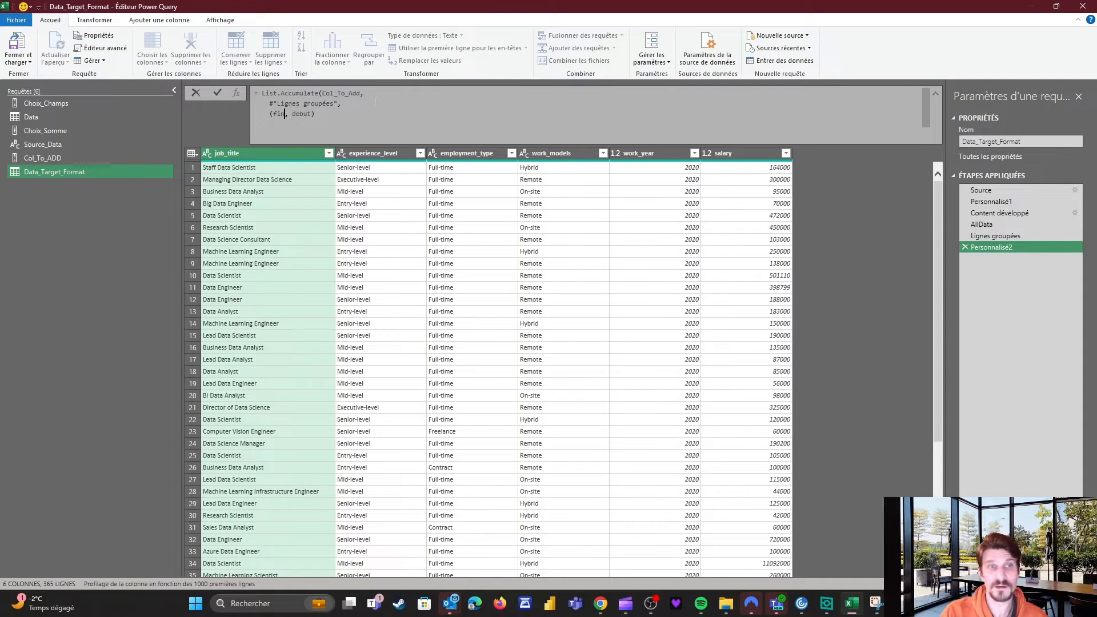
key(Right)
key(Right)
key(Right)
key(Right)
key(Right)
key(Right)
key(Right)
key(Right)
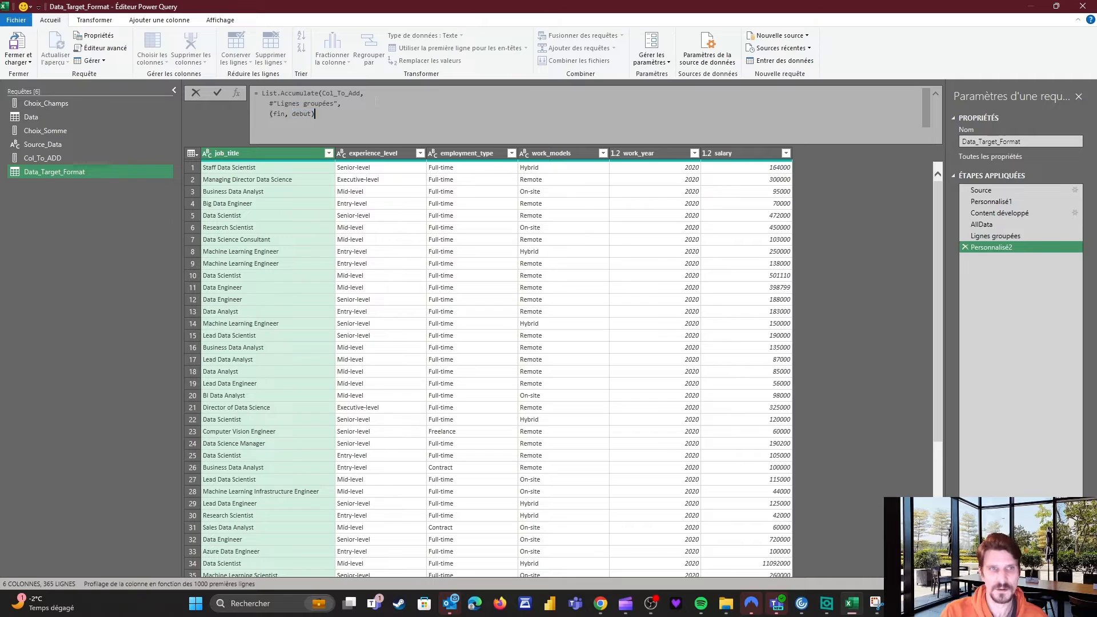
text(=>)
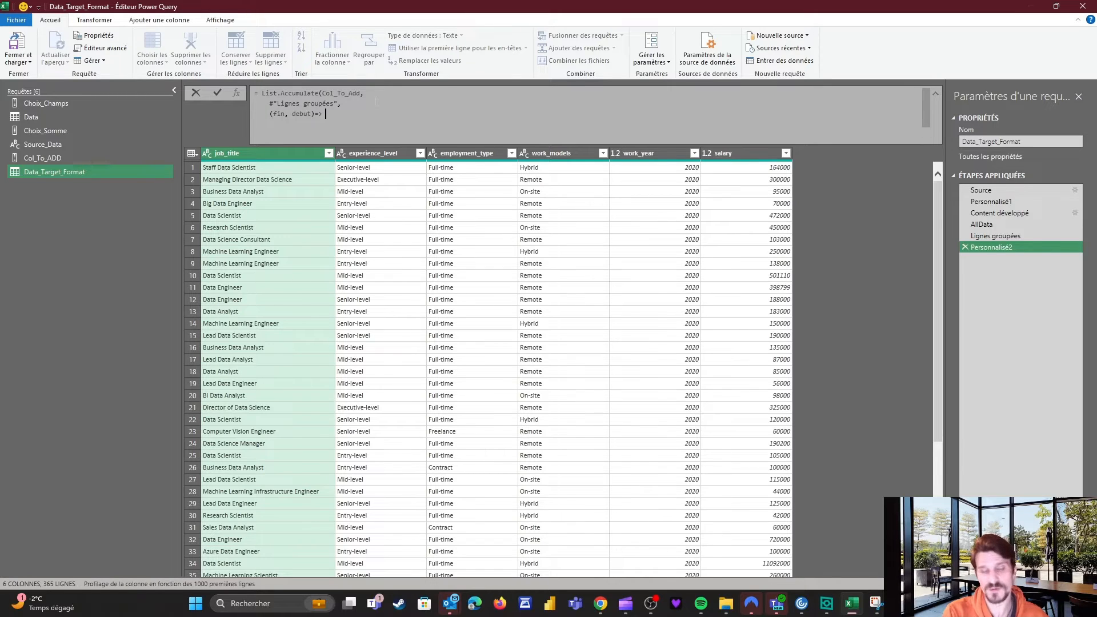
text(Tabl)
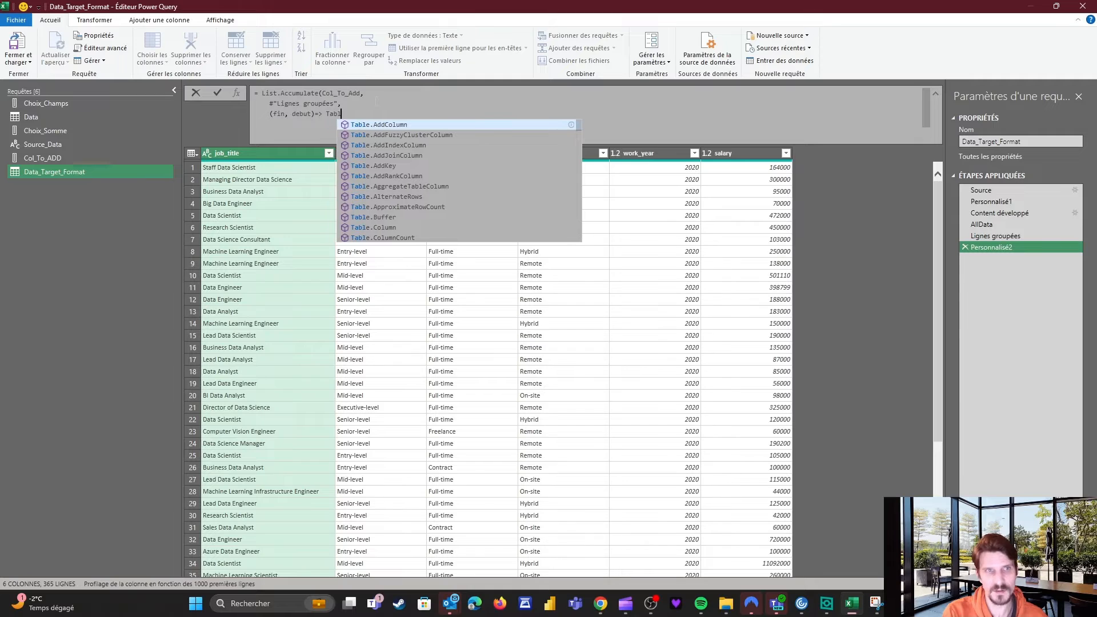
text(e.Add)
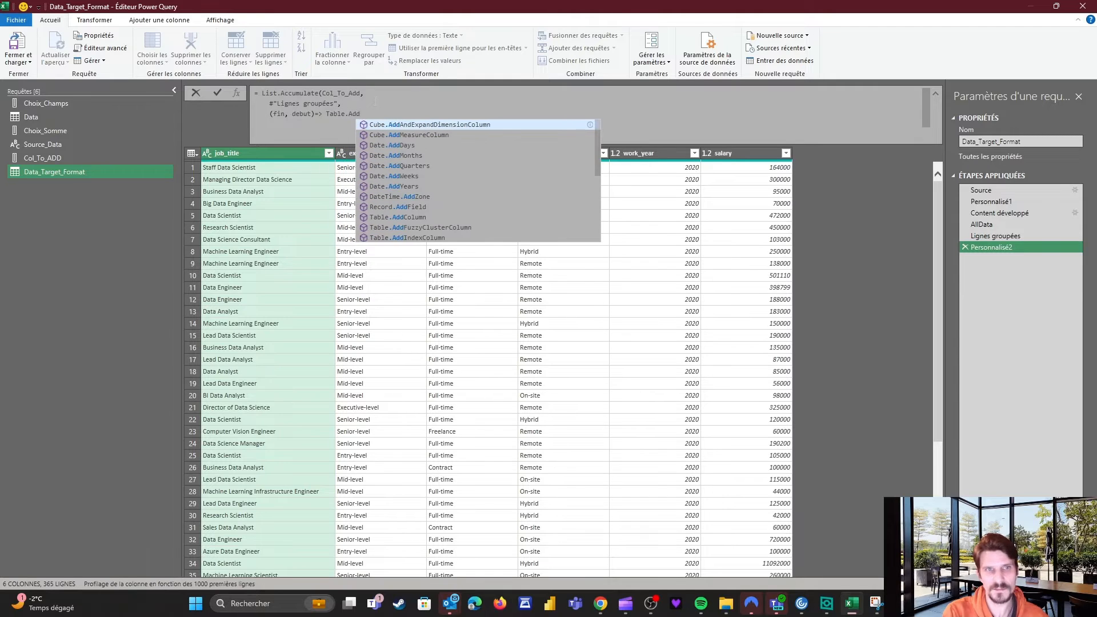
text(Column()
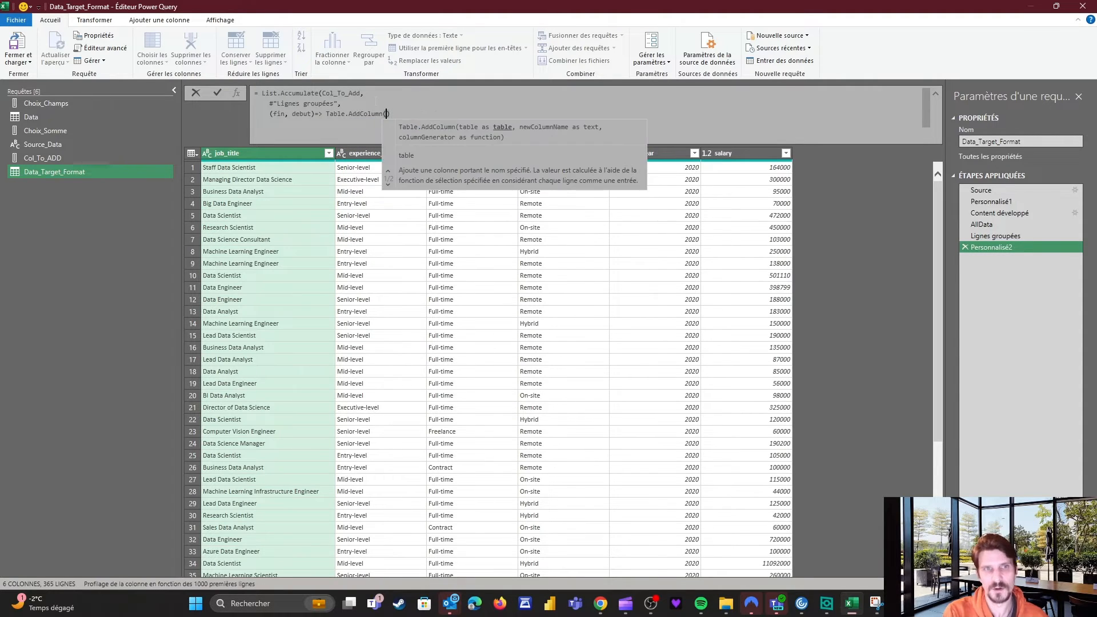
key(shift+Return)
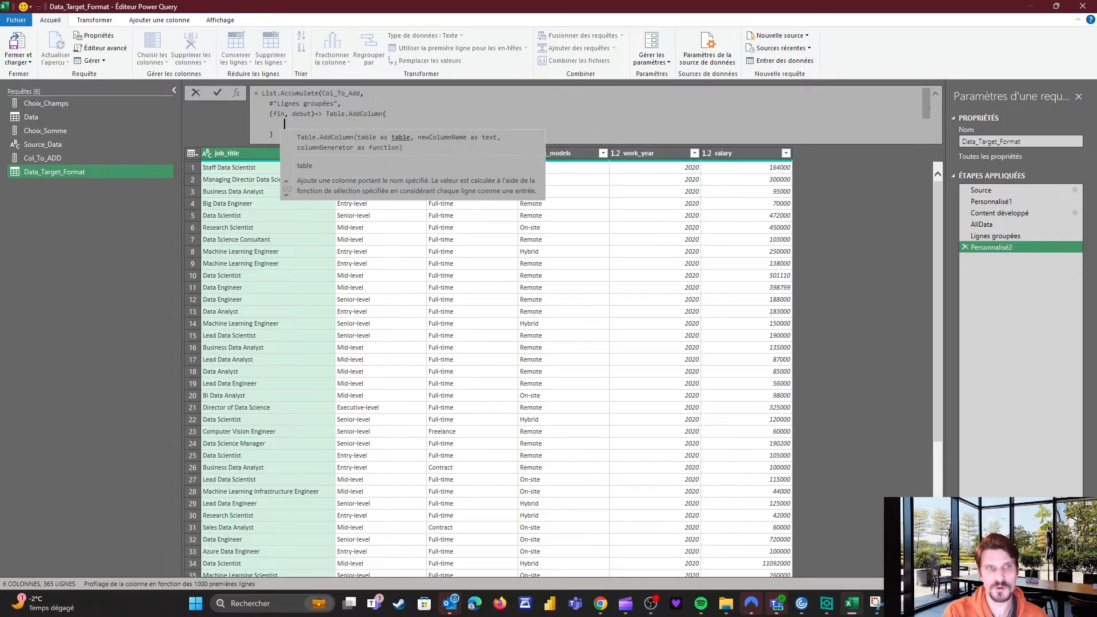
key(Right)
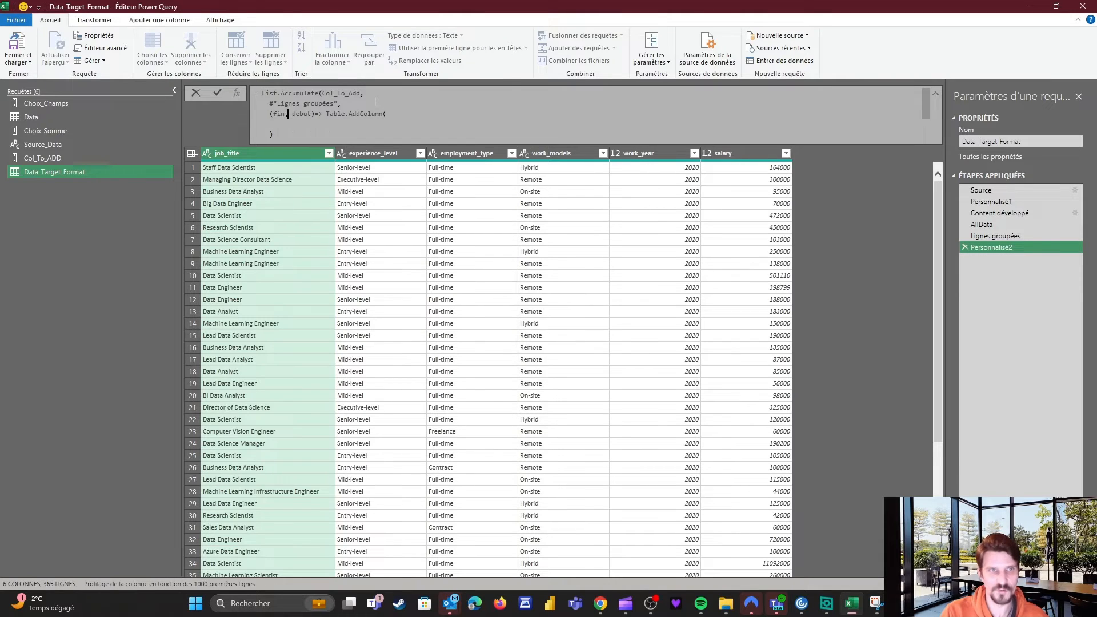
key(shift+Return)
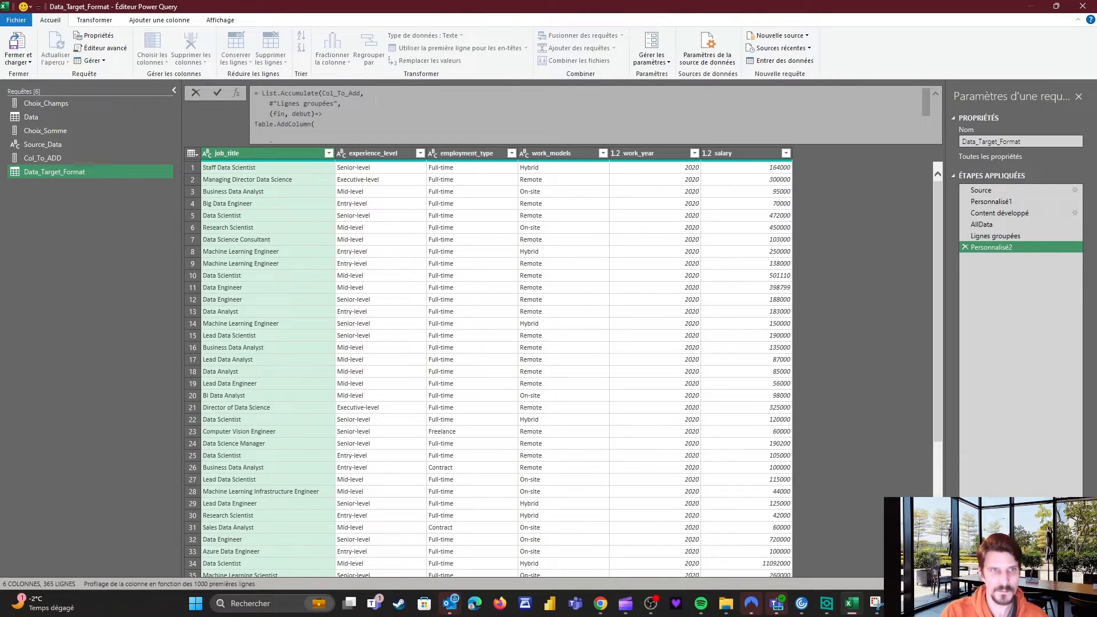
Complete Table.AddColumn(fin, debut, each 1) and commit the List.Accumulate formula.
text(()
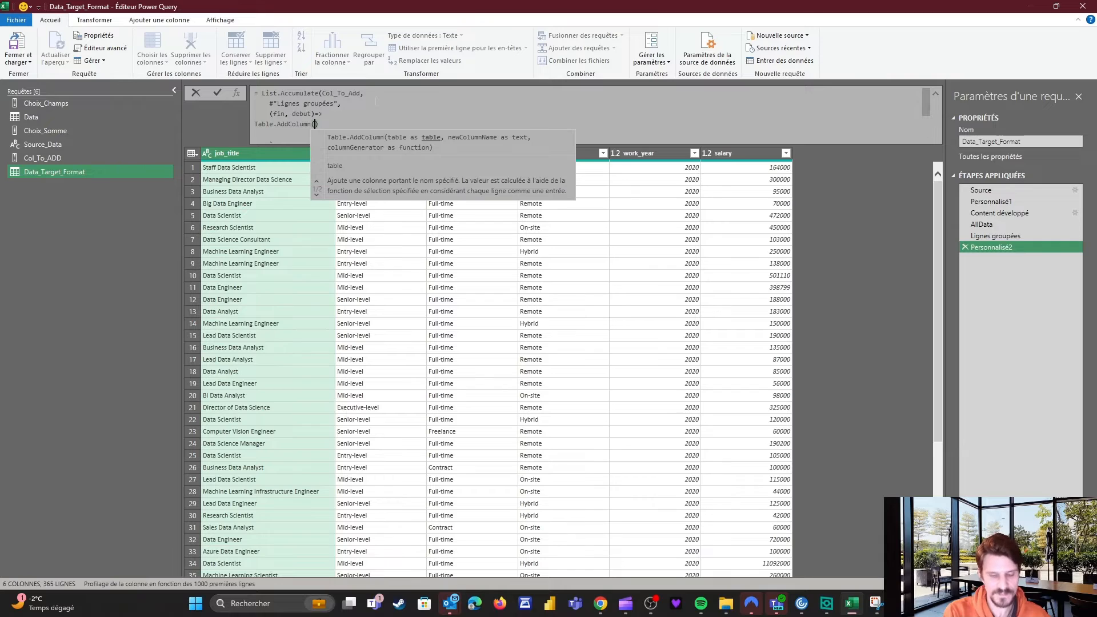
text(fin)
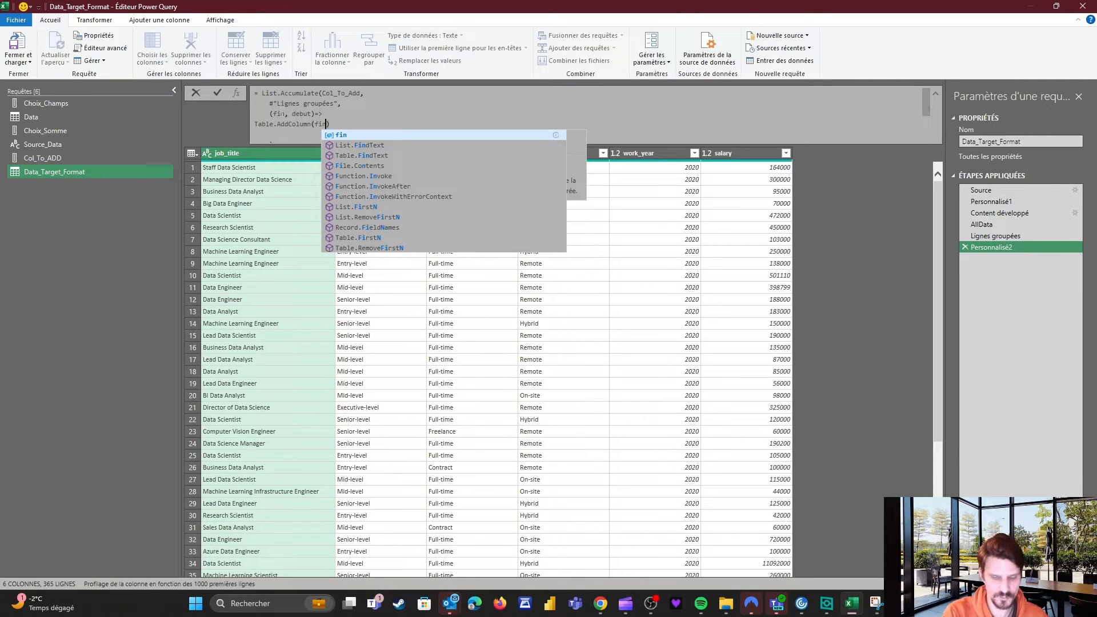
text(,)
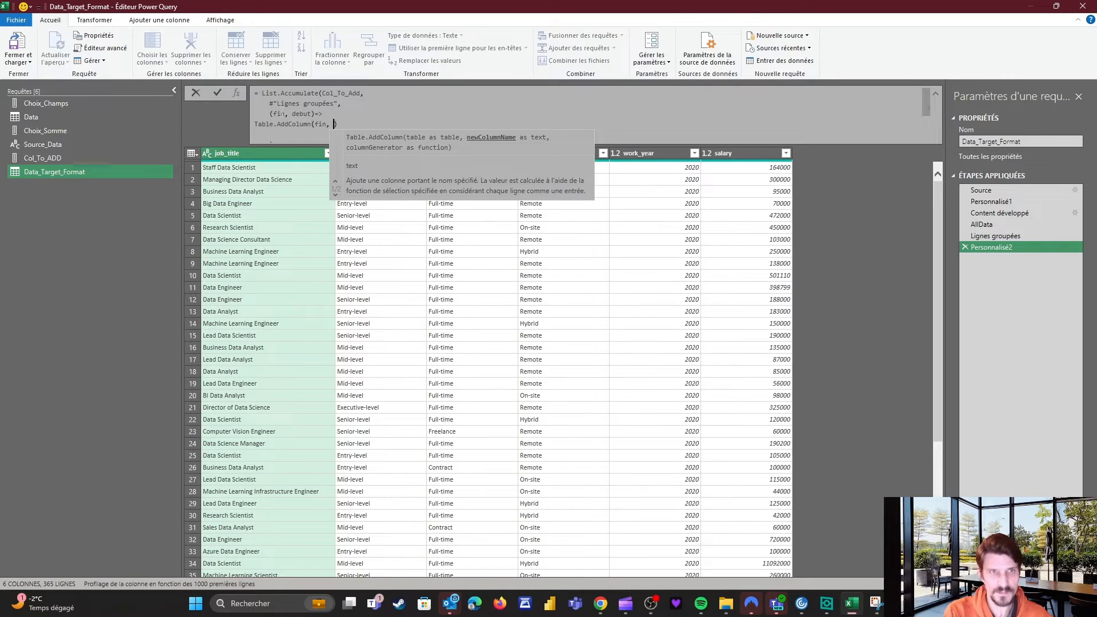
text( Col_To_ADD)
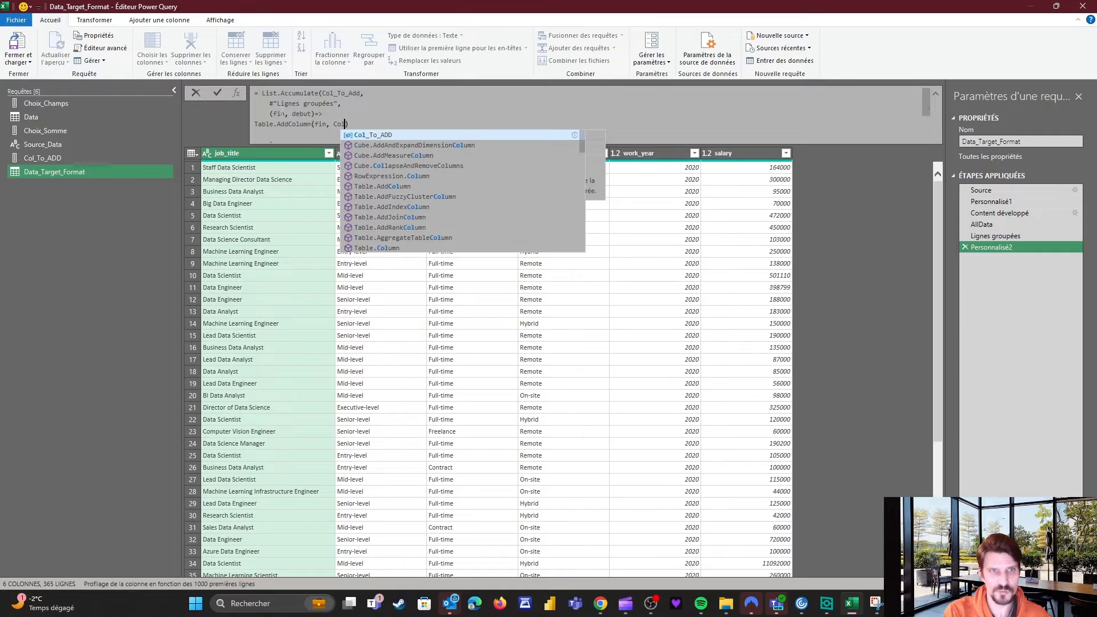
key(Tab)
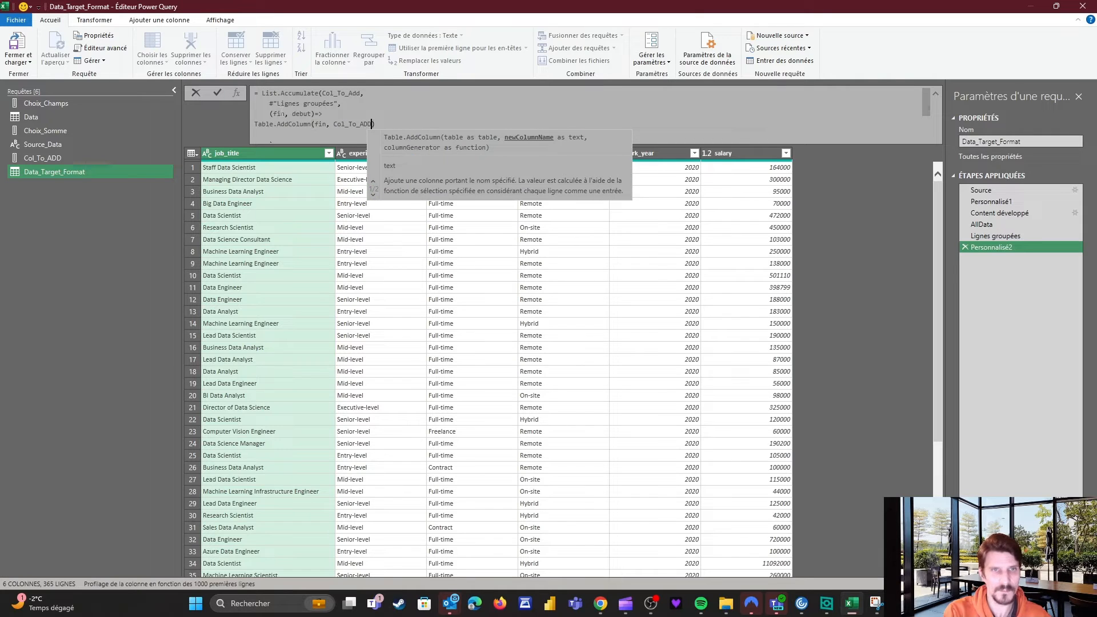
text(,)
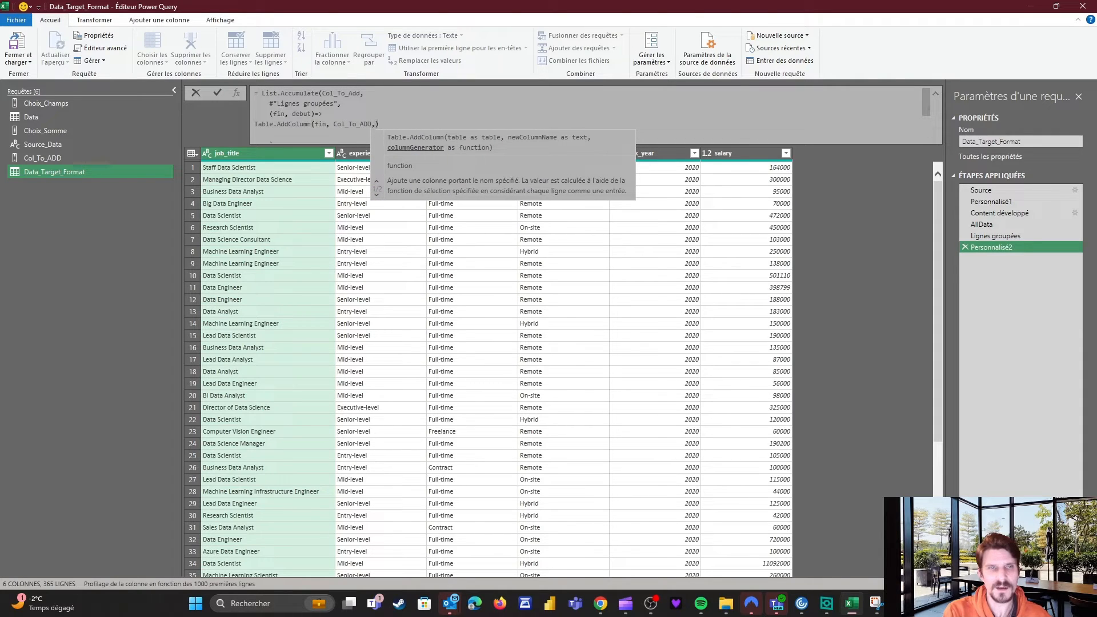
text( eac)
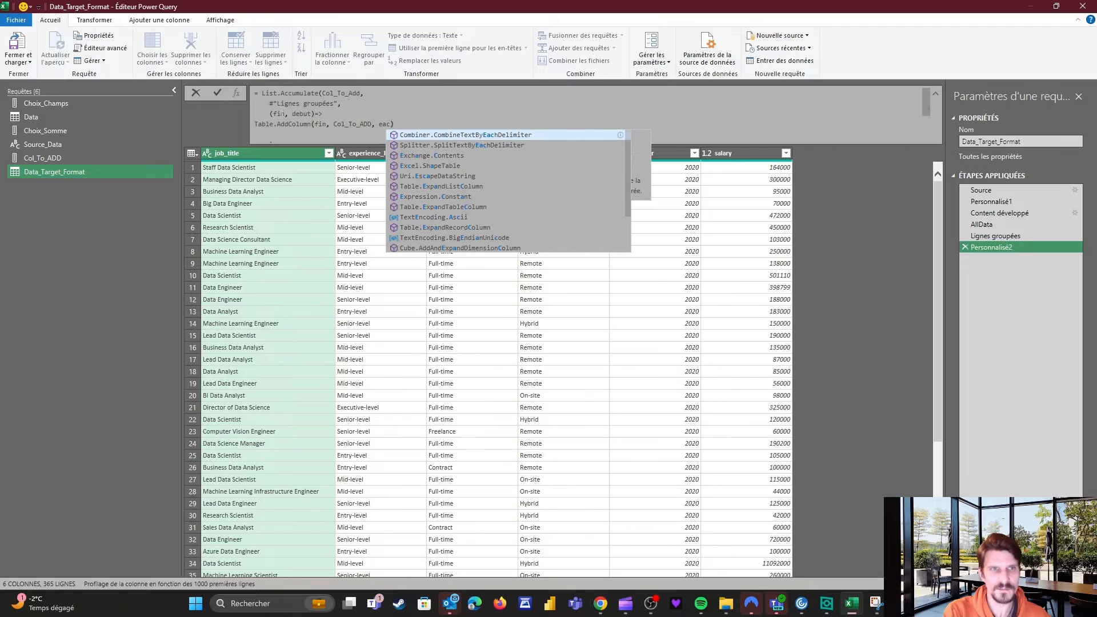
text(h 1)
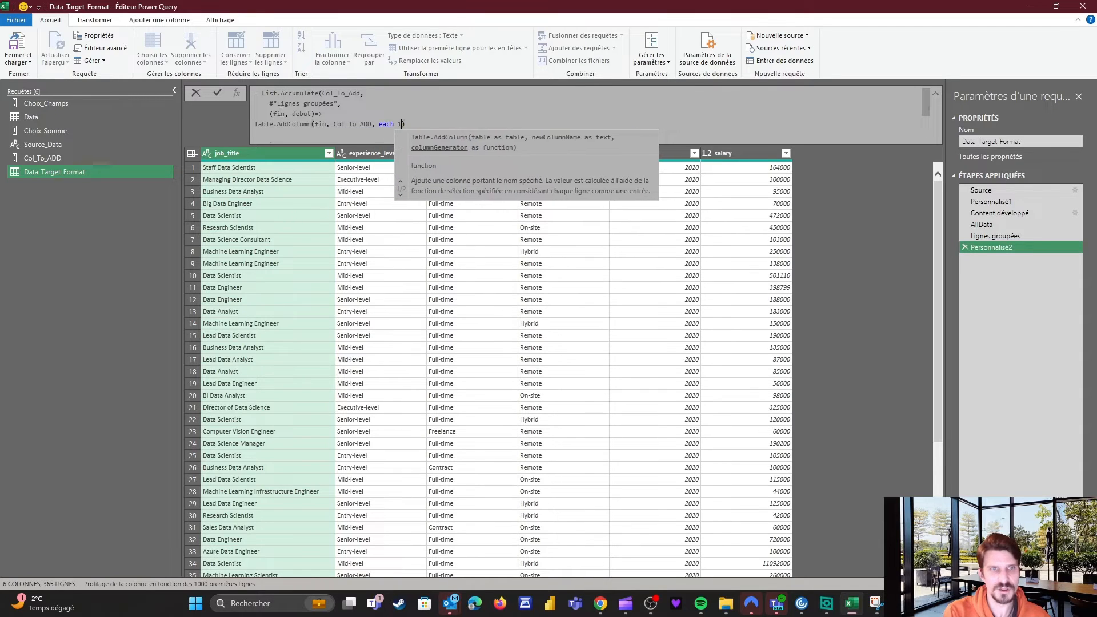
drag(372, 124, 335, 124)
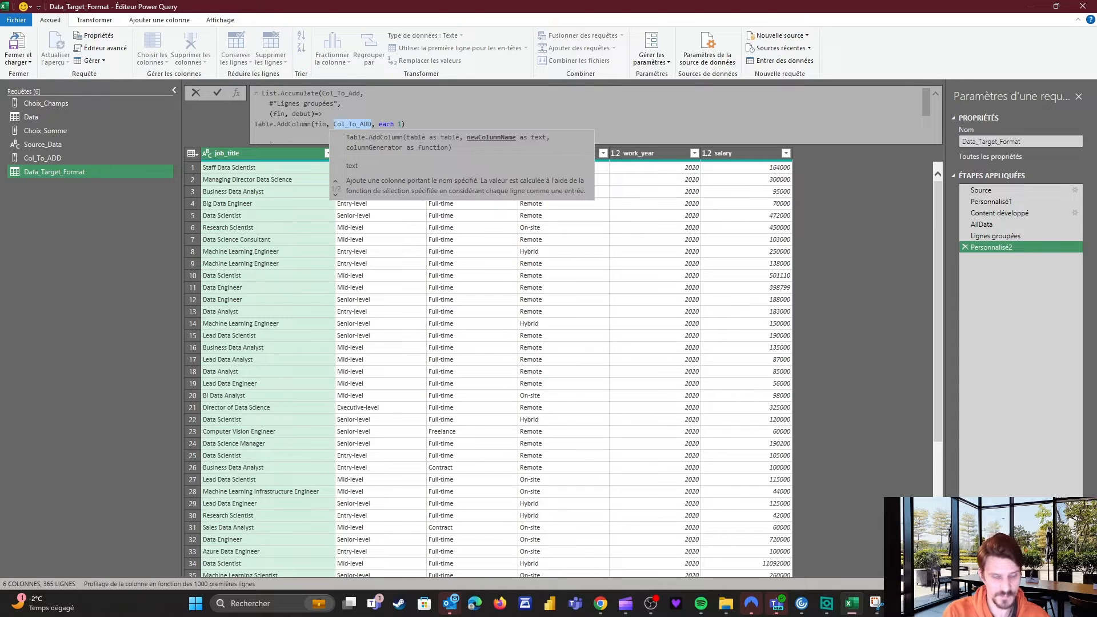
text(debut)
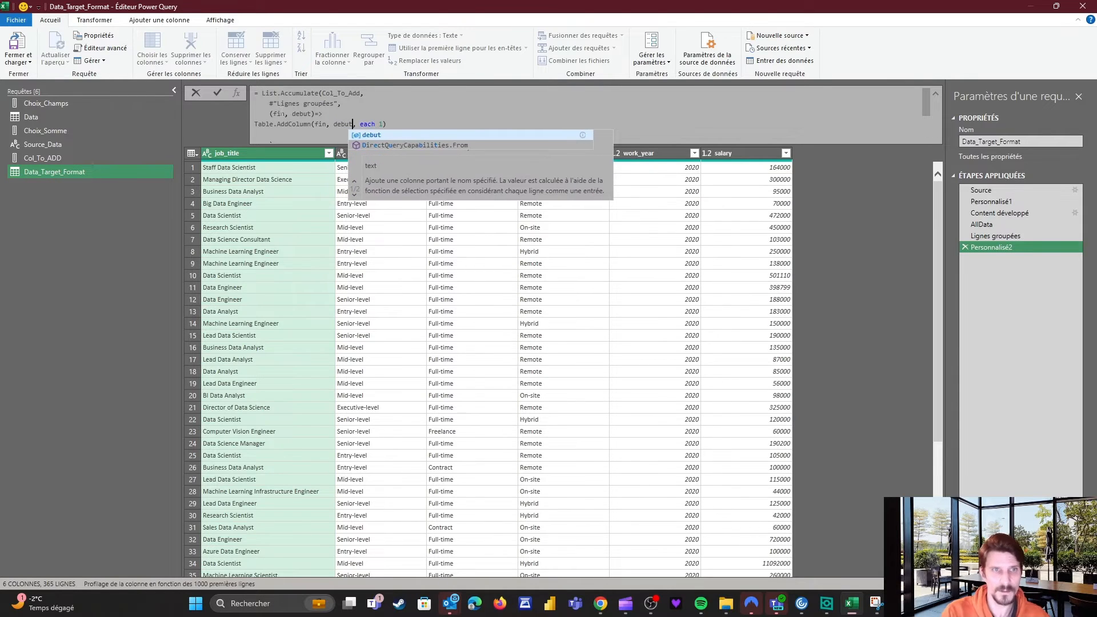
key(Right)
key(Right)
key(Right)
key(Right)
key(Right)
key(Right)
key(Right)
key(Right)
key(Right)
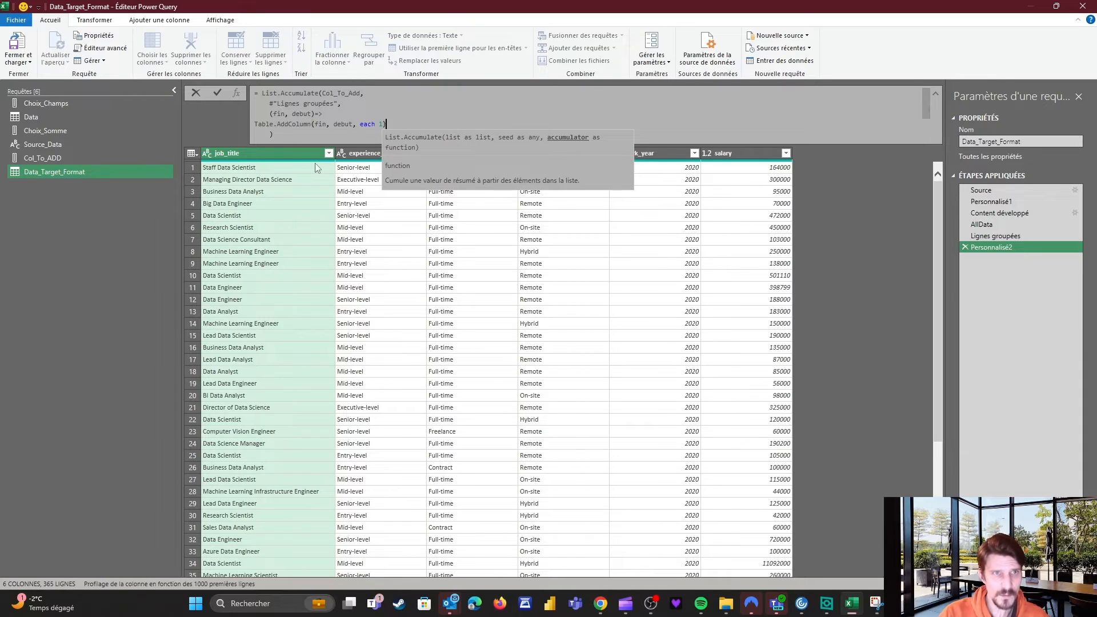
key(Return)
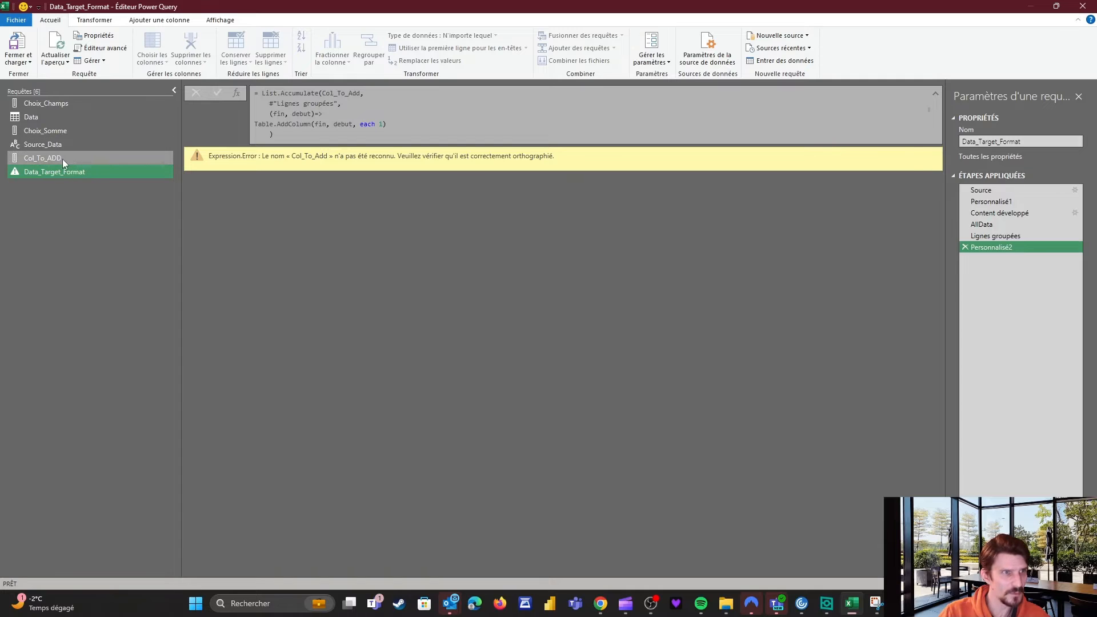
Fix the list name to Col_To_ADD, check the new Tata and Toto columns, and delete the 1.
click(360, 93)
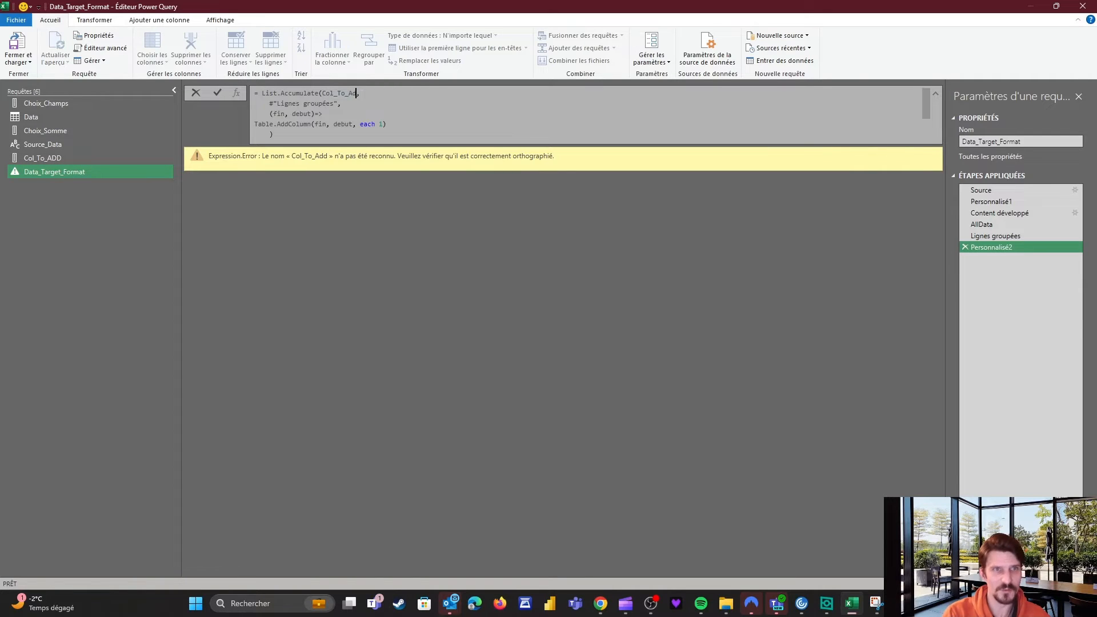
text(DD)
key(Return)
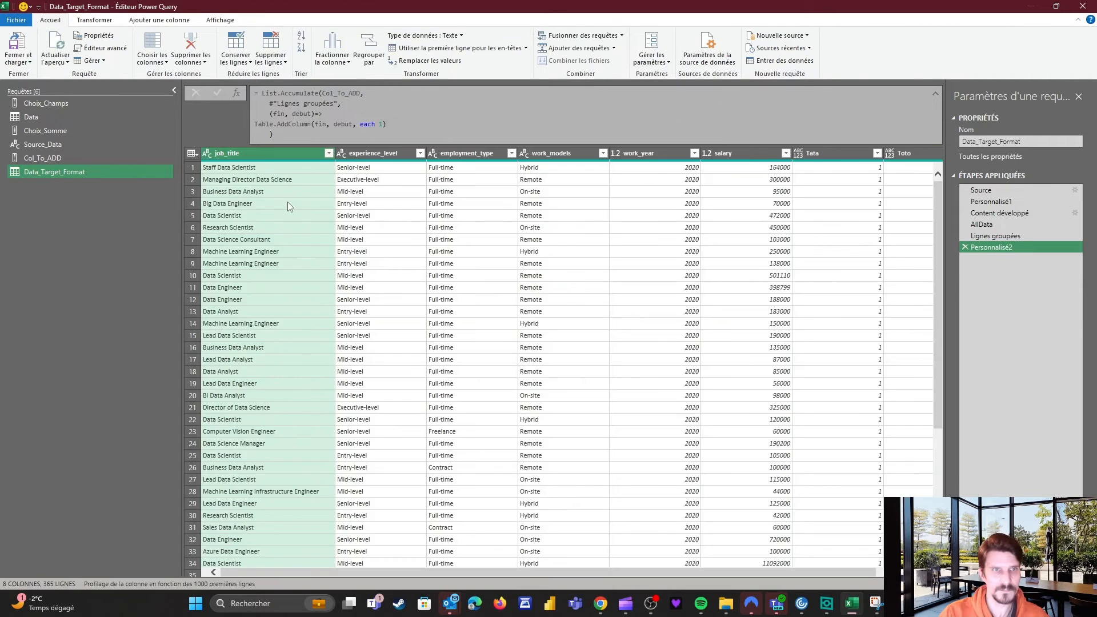
drag(673, 575, 713, 575)
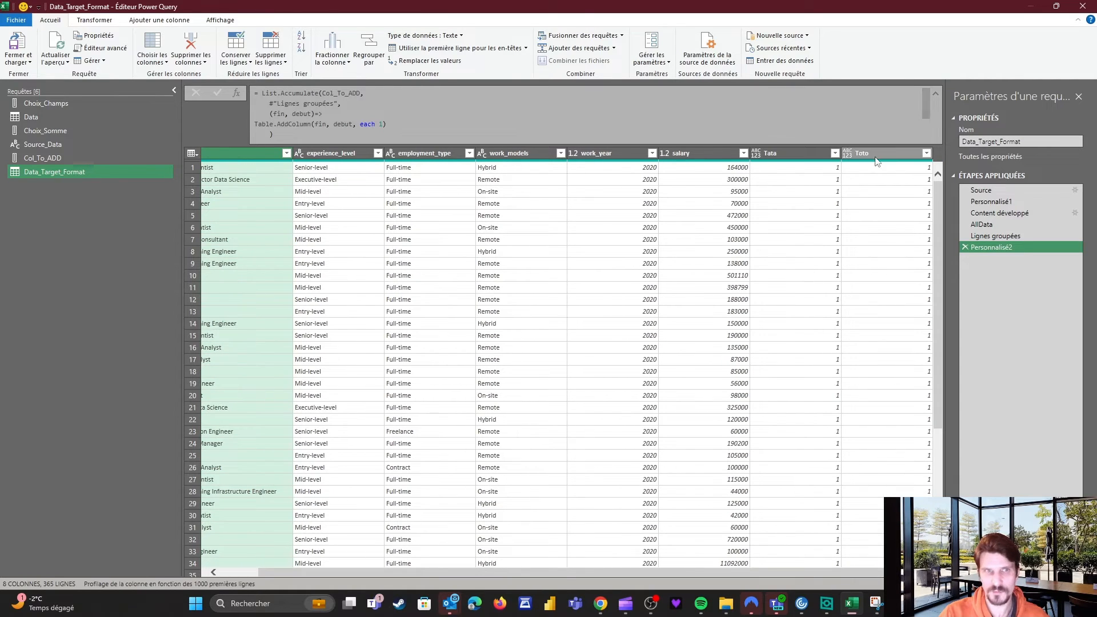
click(383, 124)
key(BackSpace)
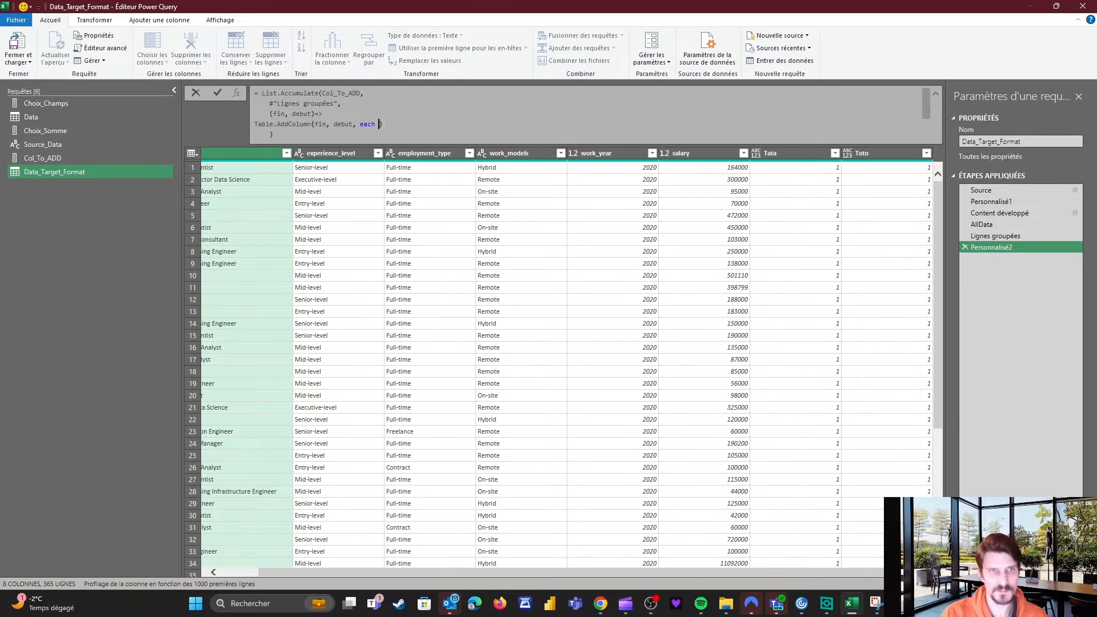
Make each new column return "<missing data>", correcting the 'missing date' typo.
text("")
key(Return)
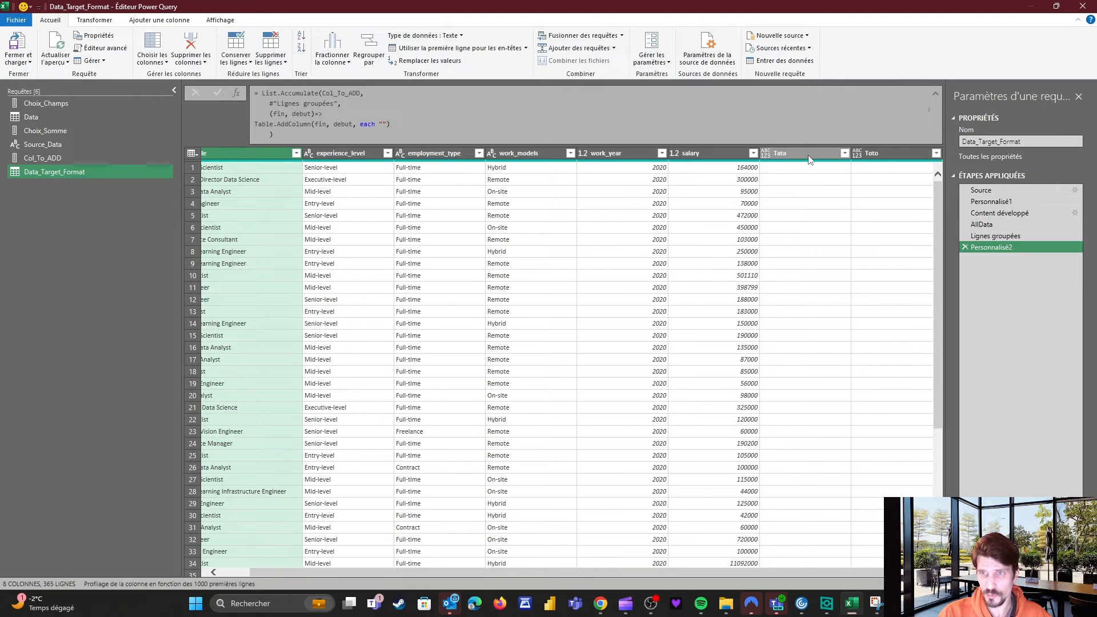
click(385, 124)
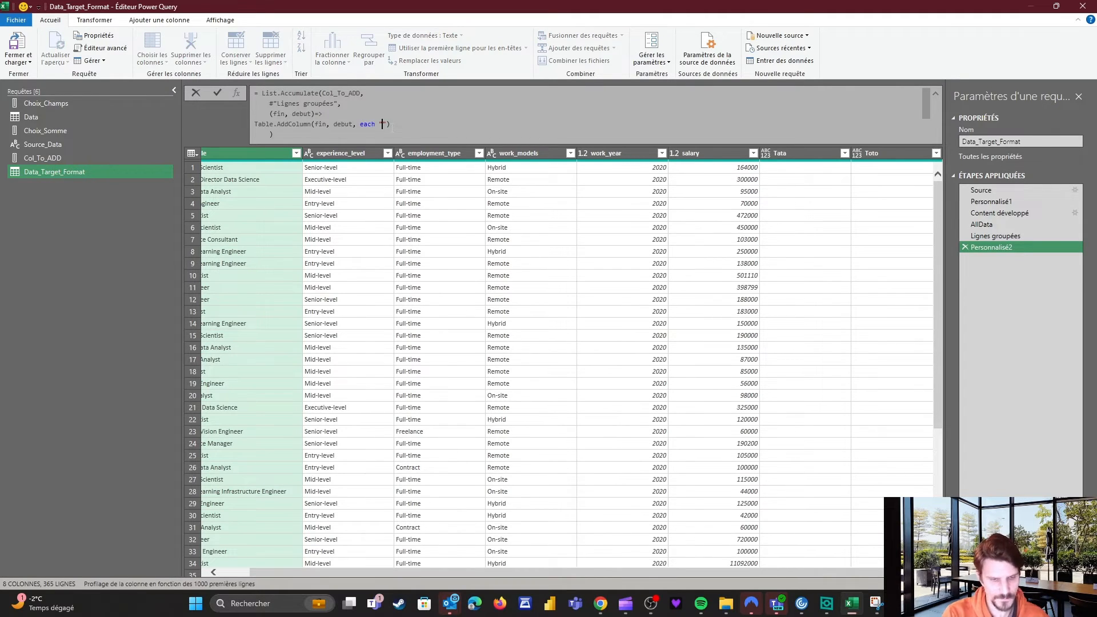
text(<)
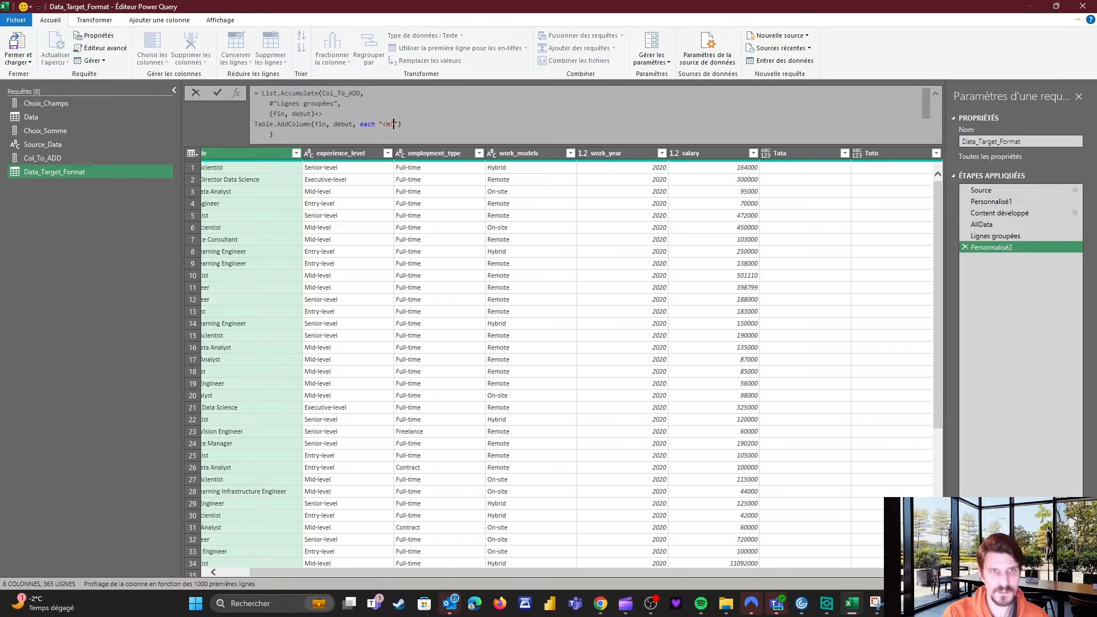
text(missing date>)
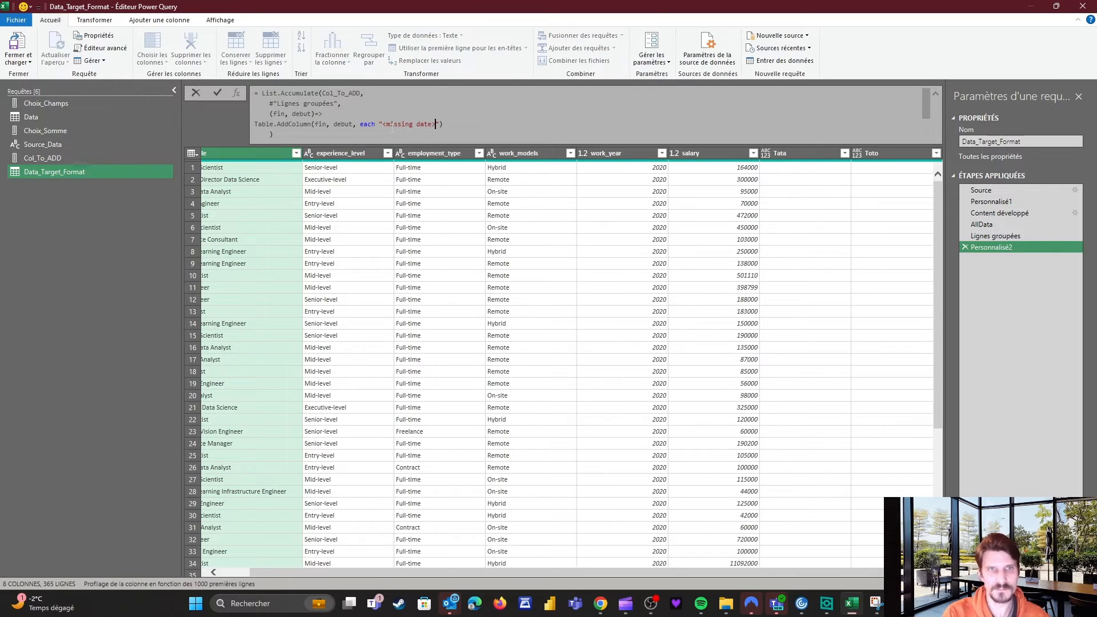
key(Return)
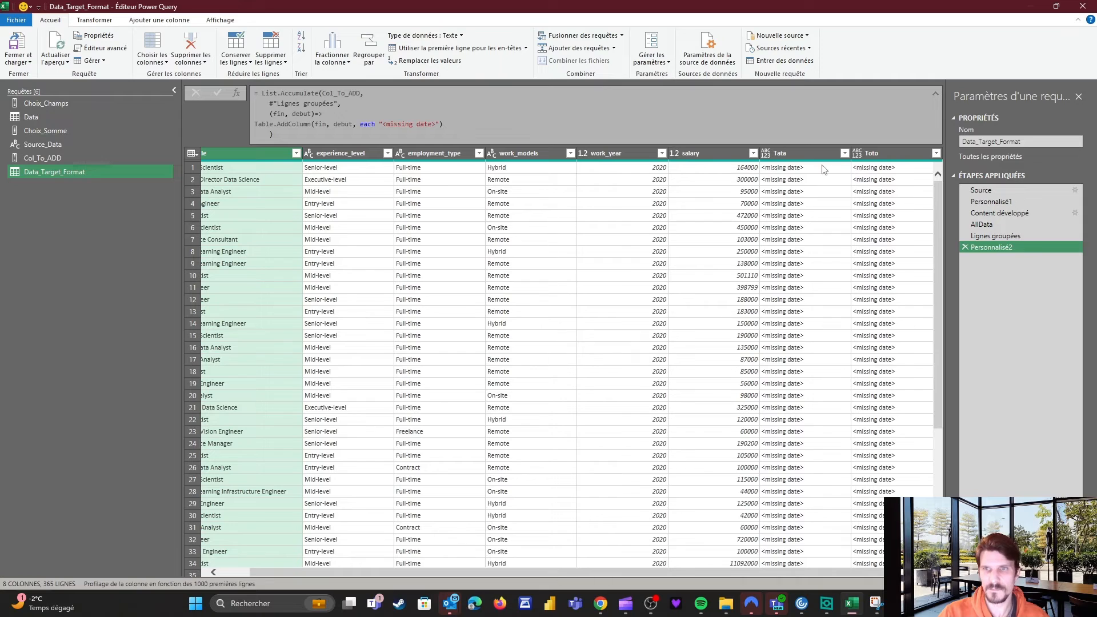
click(431, 124)
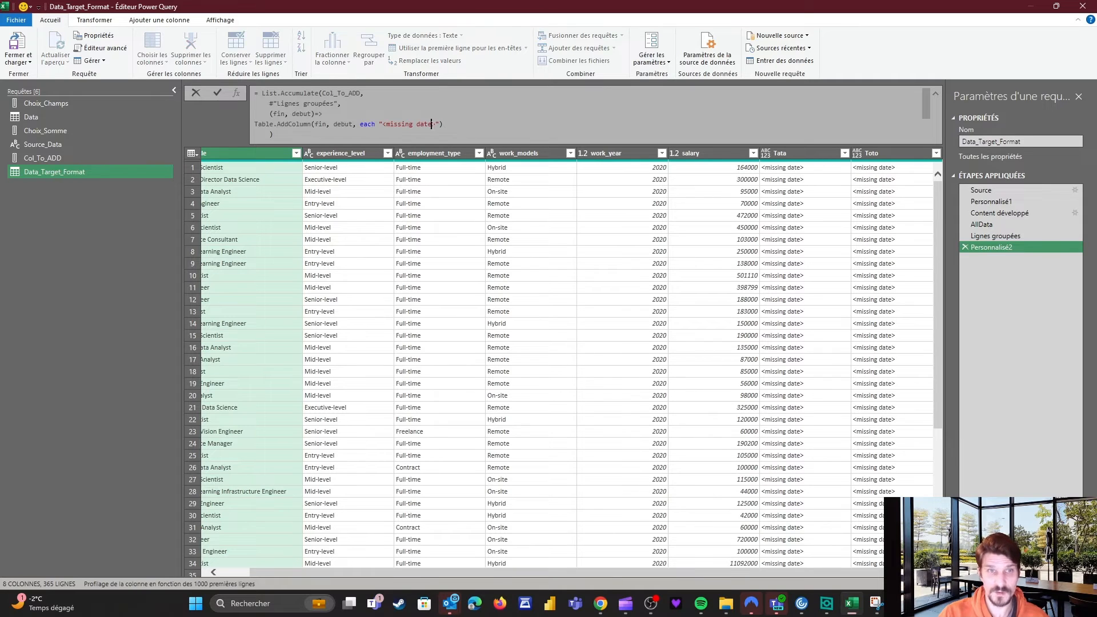
key(Return)
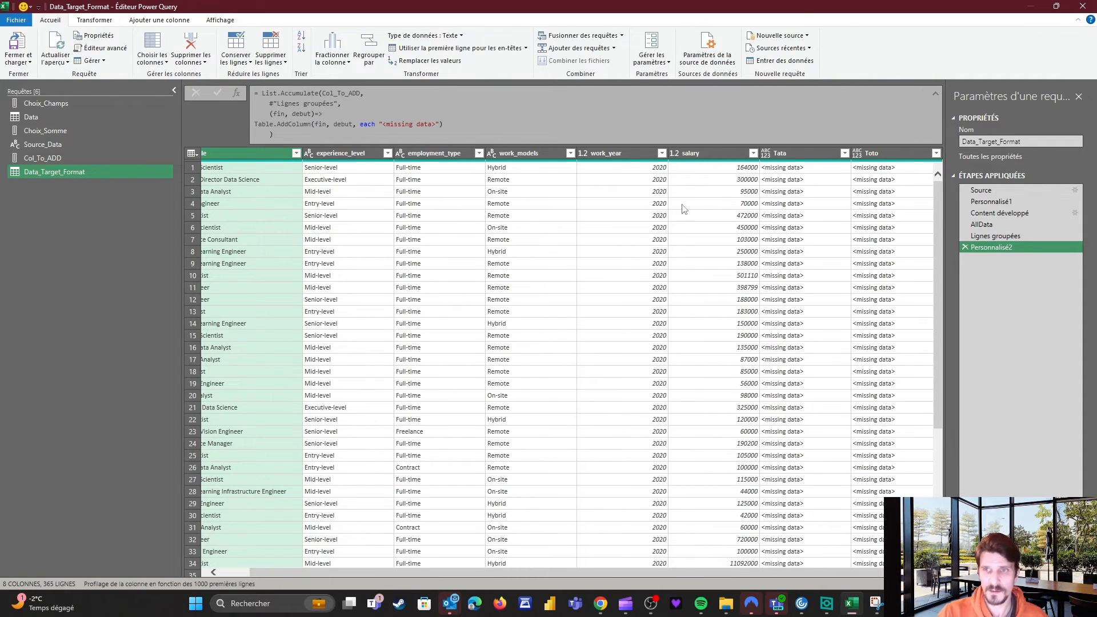
scroll(852, 194, down, 5)
scroll(854, 212, up, 5)
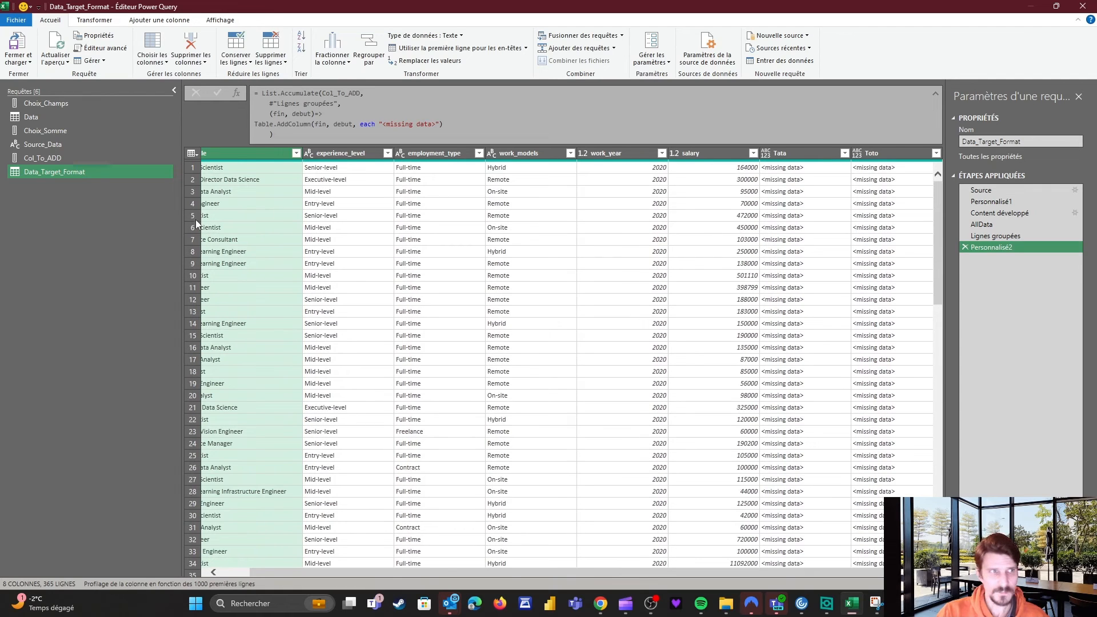
Close the editor and load the query results into the workbook, checking the Tata column.
click(17, 60)
click(41, 75)
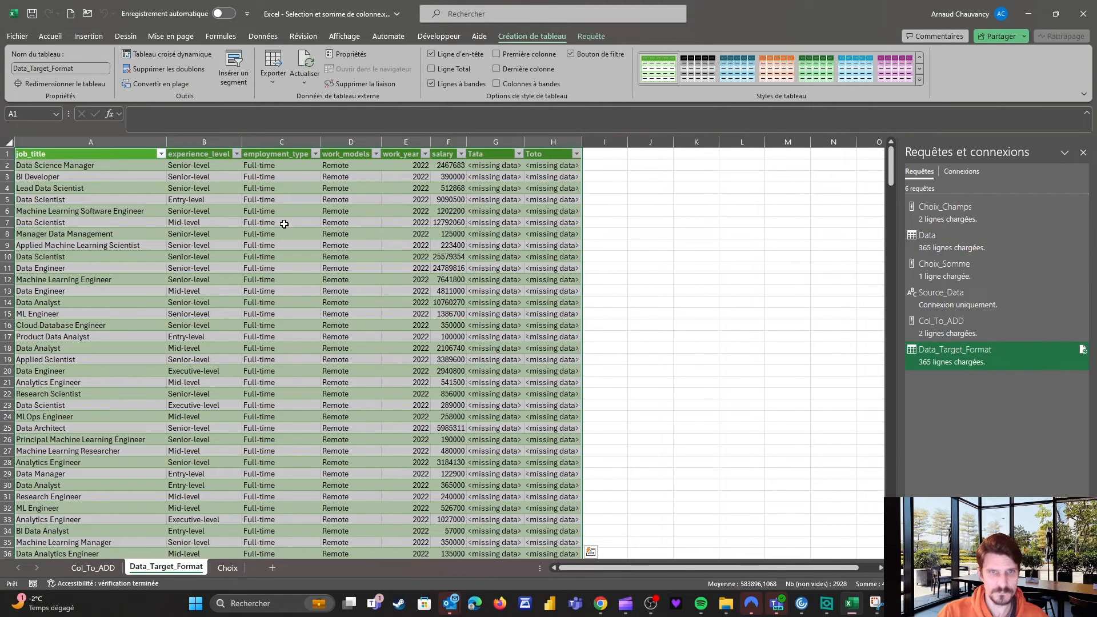
click(481, 153)
Delete the Col_To_ADD sheet and move the Choix sheet before Data_Target_Format.
click(90, 568)
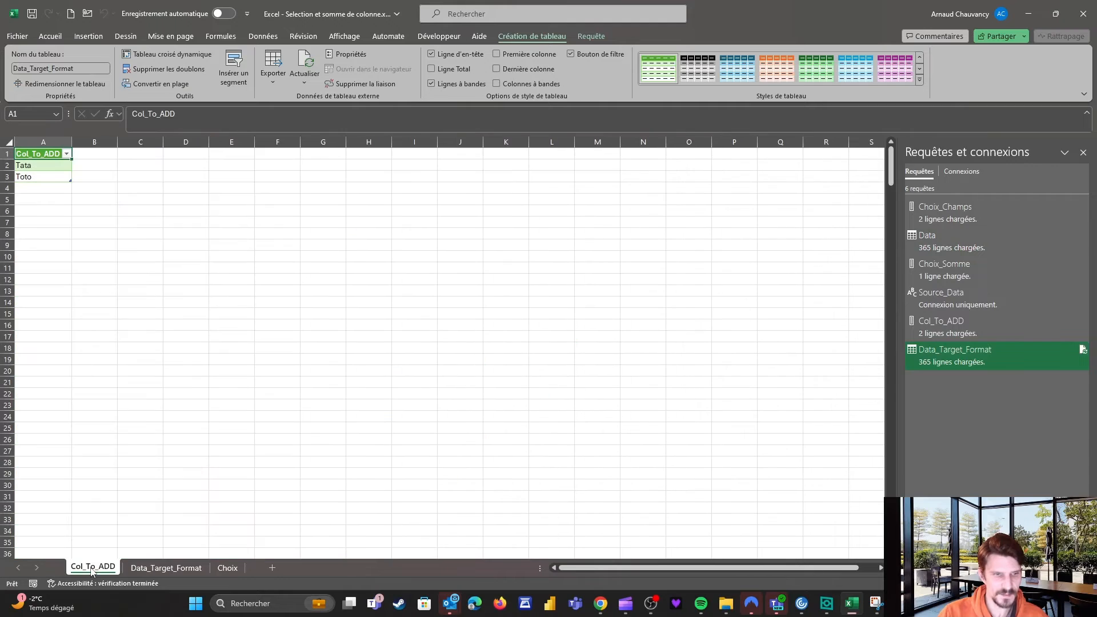
right_click(96, 566)
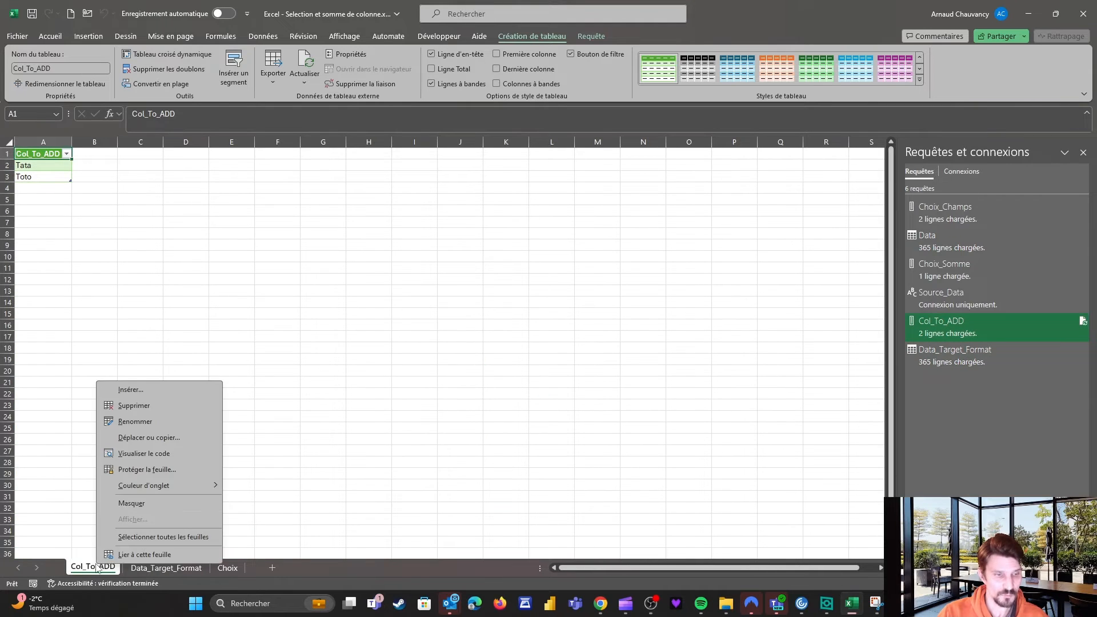
click(130, 407)
click(574, 324)
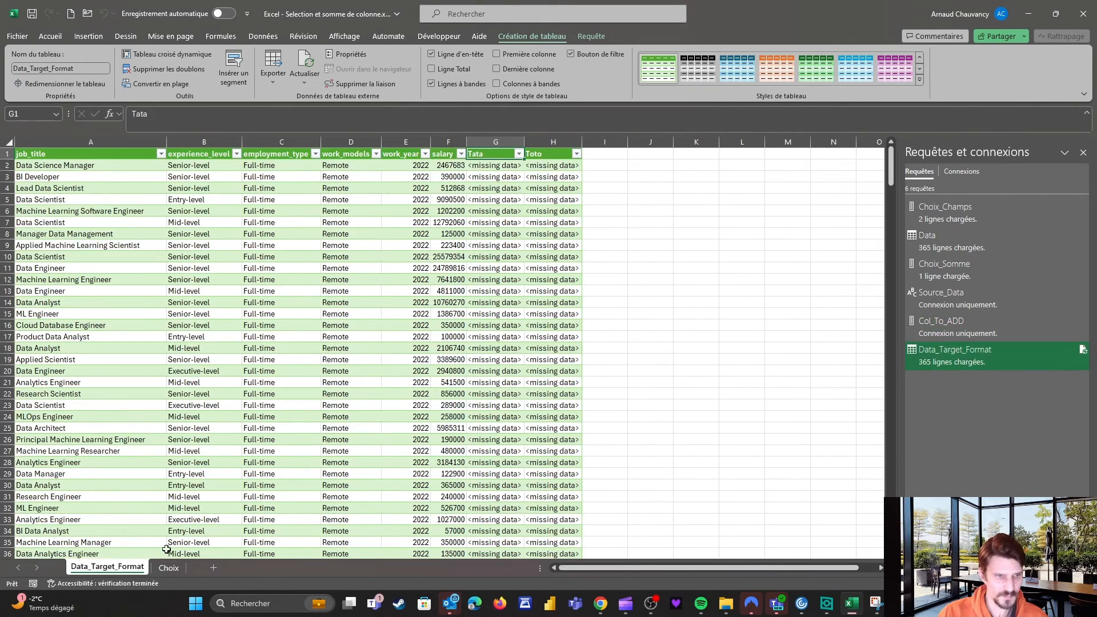
click(168, 567)
drag(92, 562, 92, 563)
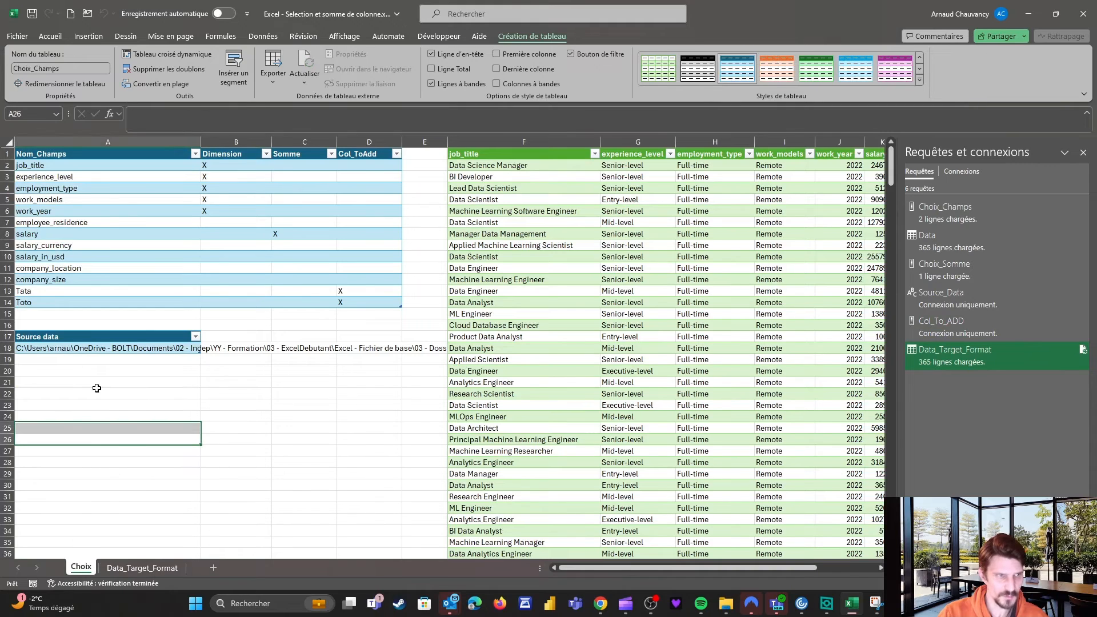
Move the Source data table down to start at A26.
click(115, 433)
click(22, 314)
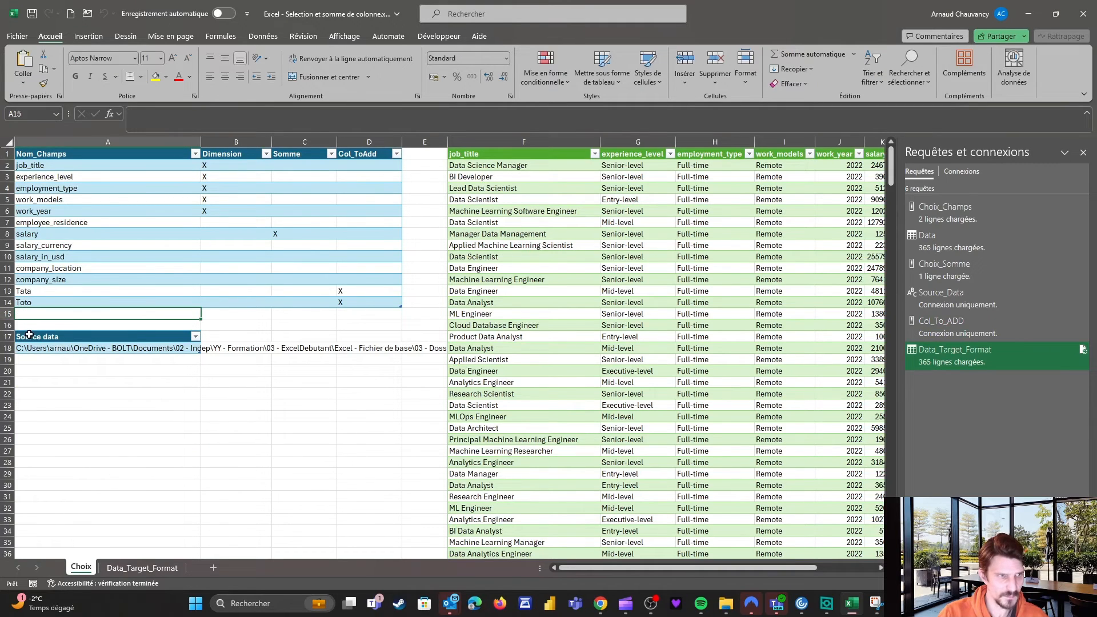
click(181, 352)
key(ctrl+a)
key(ctrl+c)
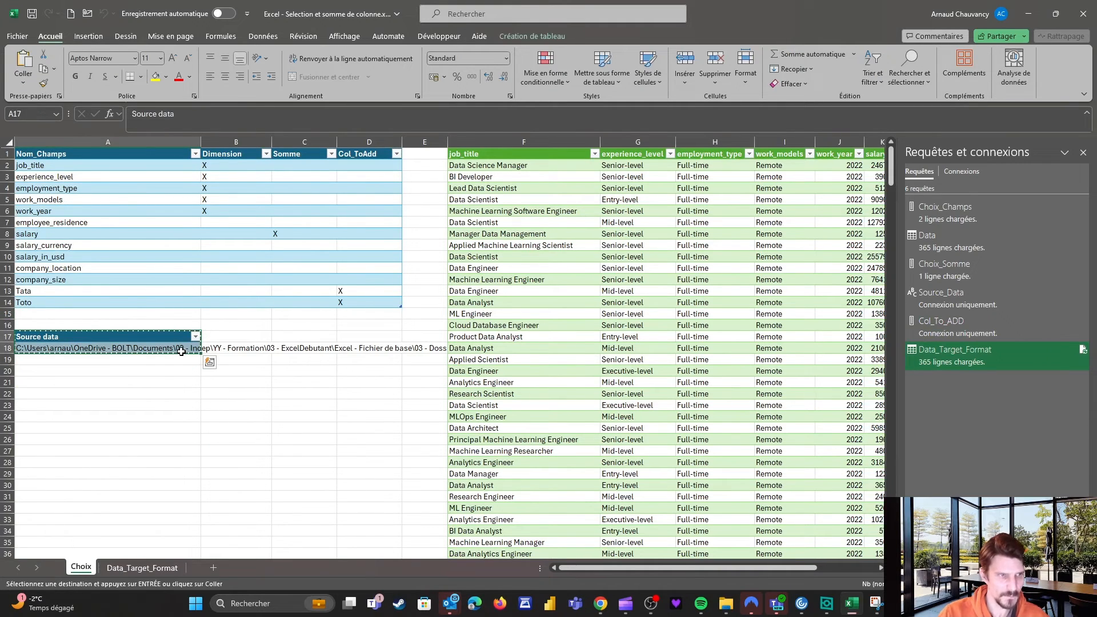
key(Down)
key(Down)
key(Down)
key(Down)
key(Down)
key(Down)
key(Down)
key(Down)
key(ctrl+v)
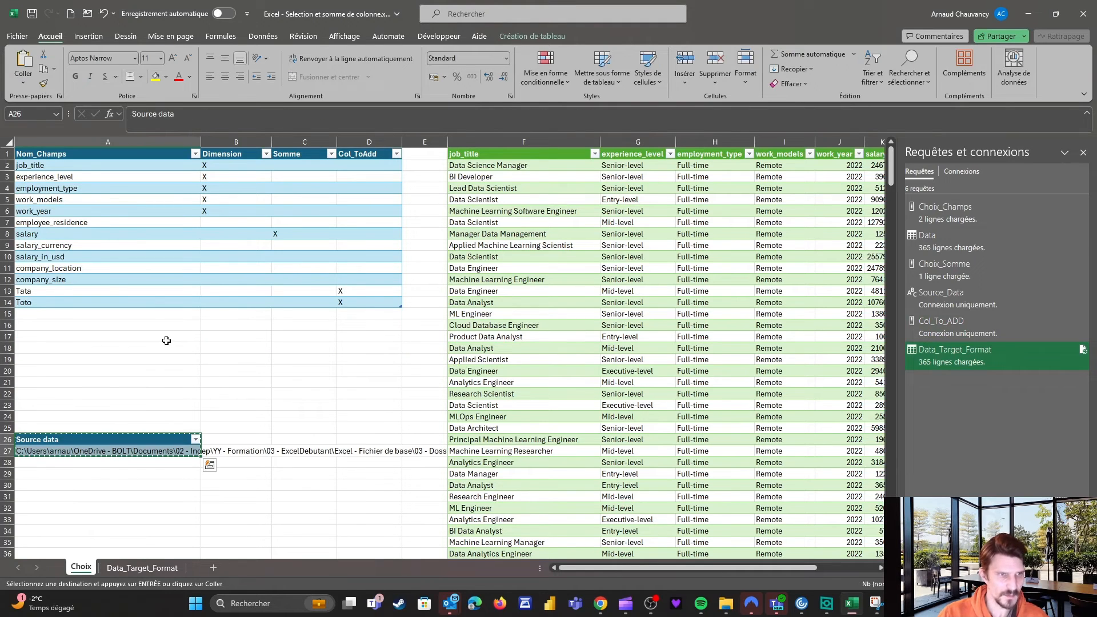
Add Arnaud and Il fait beau as new field names in A15:A16.
click(144, 313)
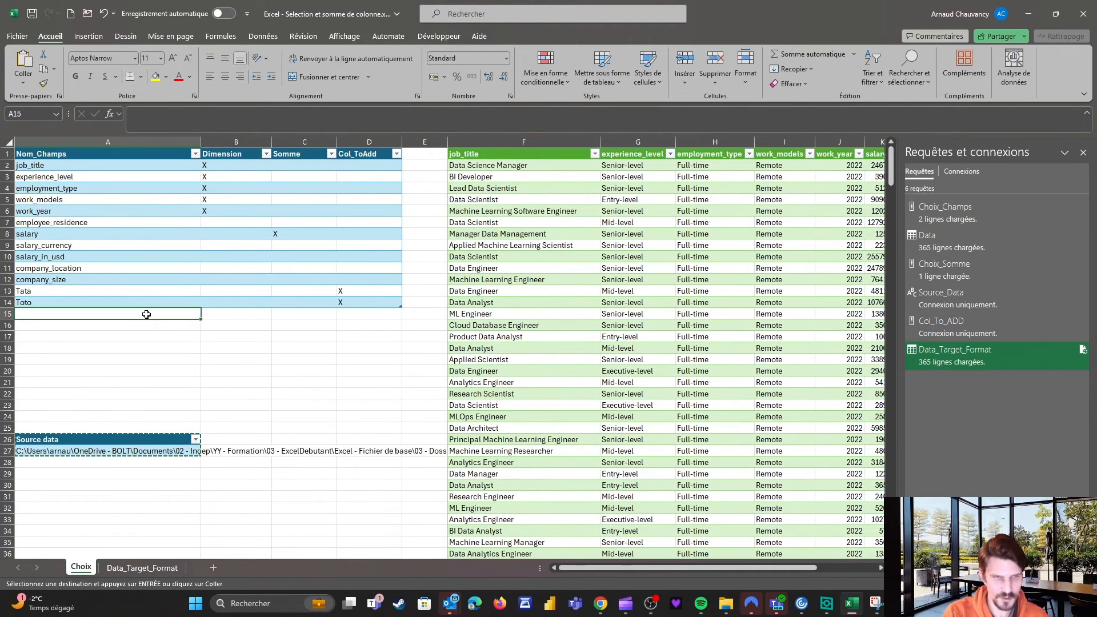
text(Arnaud)
key(Return)
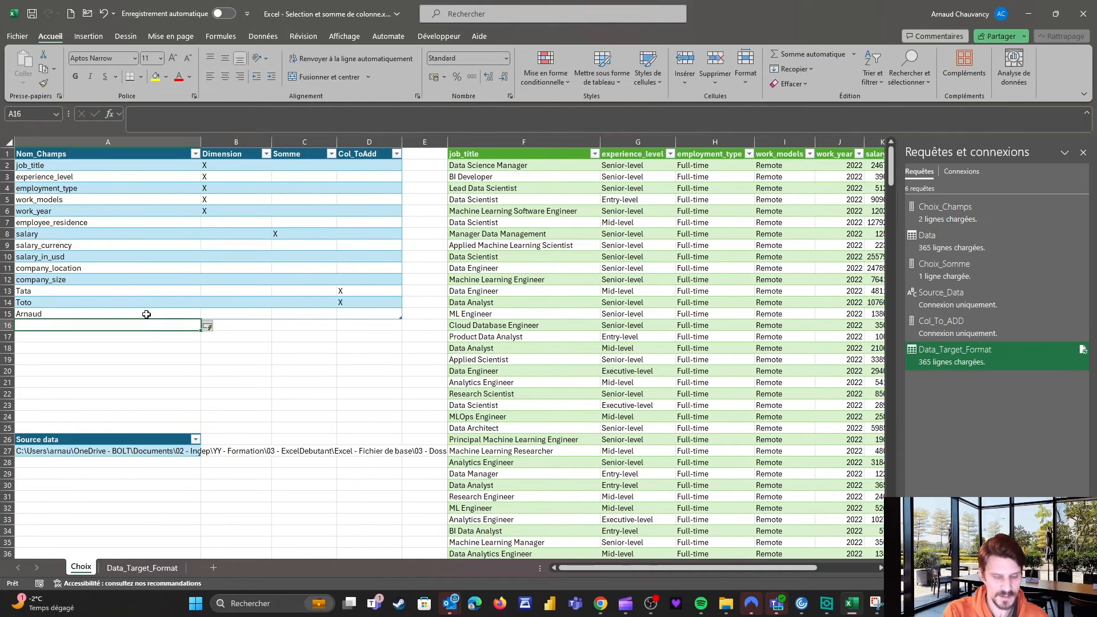
text(Il fait beau)
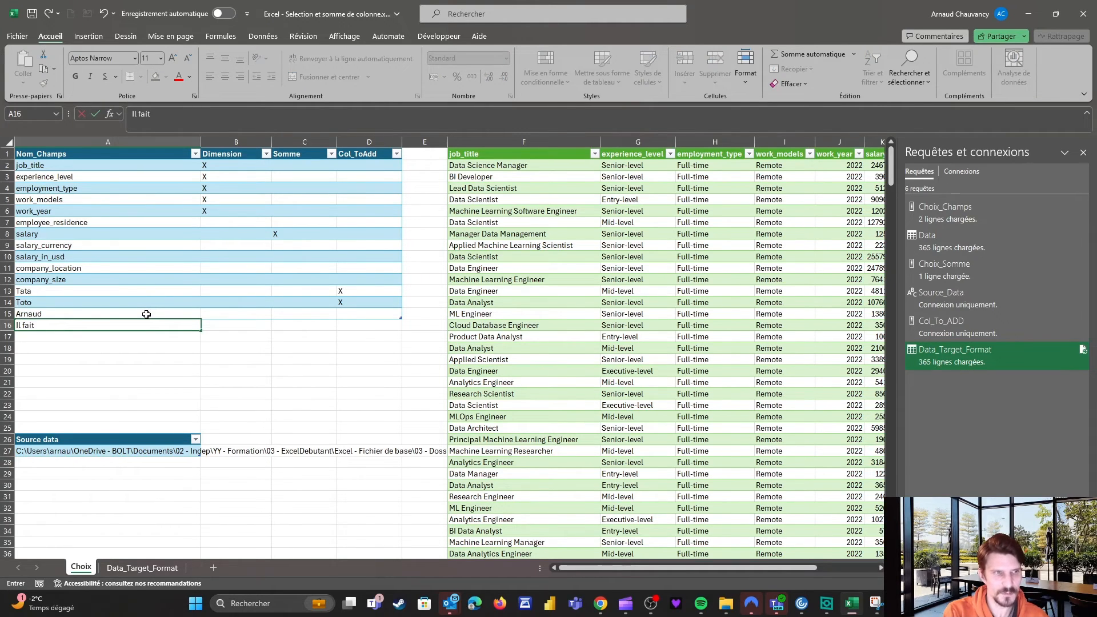
key(Return)
Copy the X flag from D14 into D15 and D16 to flag both new names.
key(Up)
key(Up)
key(Right)
key(Right)
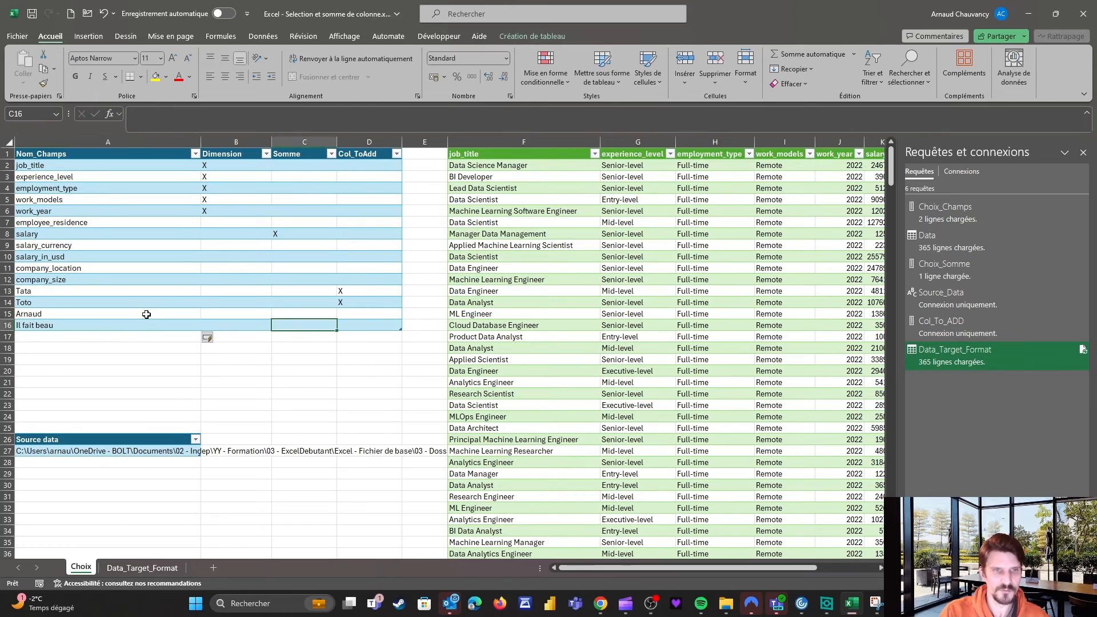
key(Right)
key(Up)
key(ctrl+c)
key(Down)
key(ctrl+v)
key(Down)
key(ctrl+v)
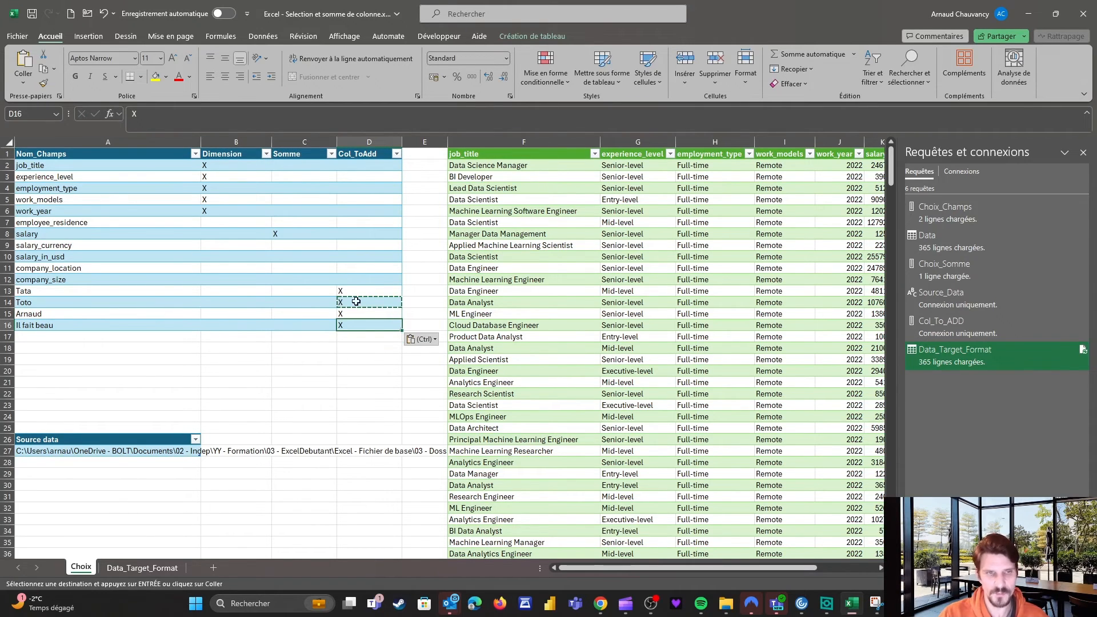
Refresh all queries so the new flagged fields are picked up.
drag(360, 292, 354, 332)
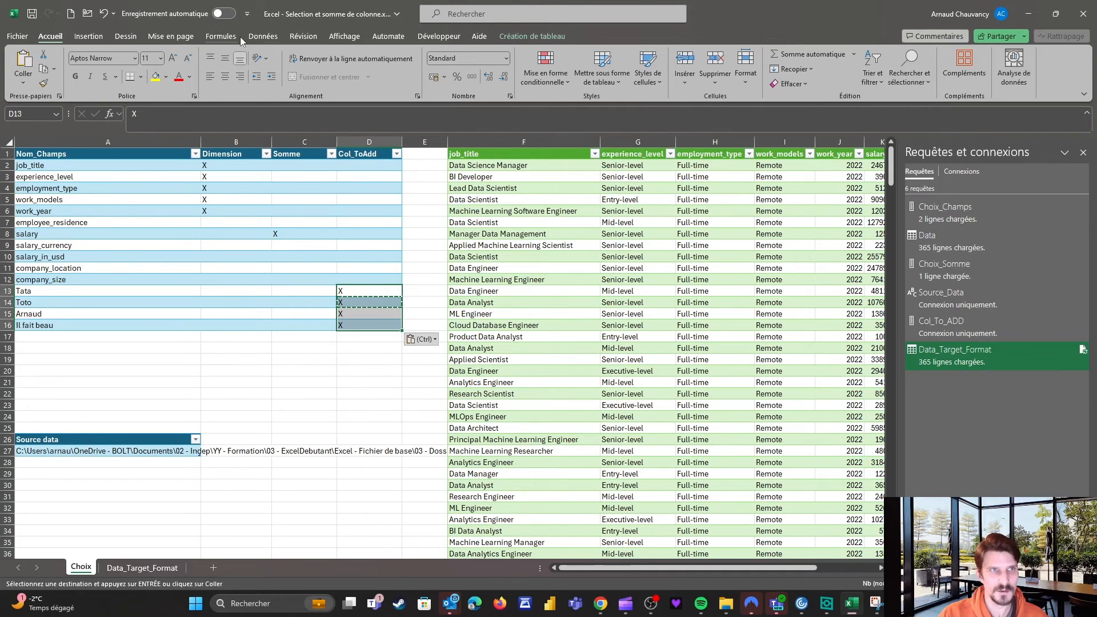
click(263, 36)
click(289, 83)
click(293, 100)
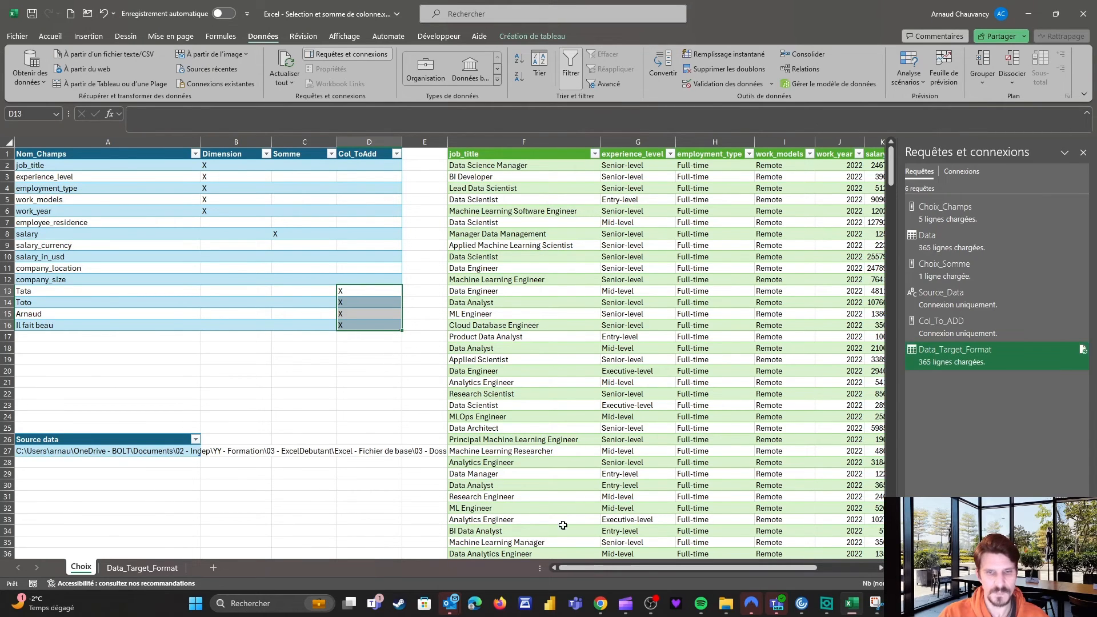
On the Data_Target_Format sheet, select columns Tata through Il fait beau and confirm they hold <missing data>.
drag(591, 568, 631, 567)
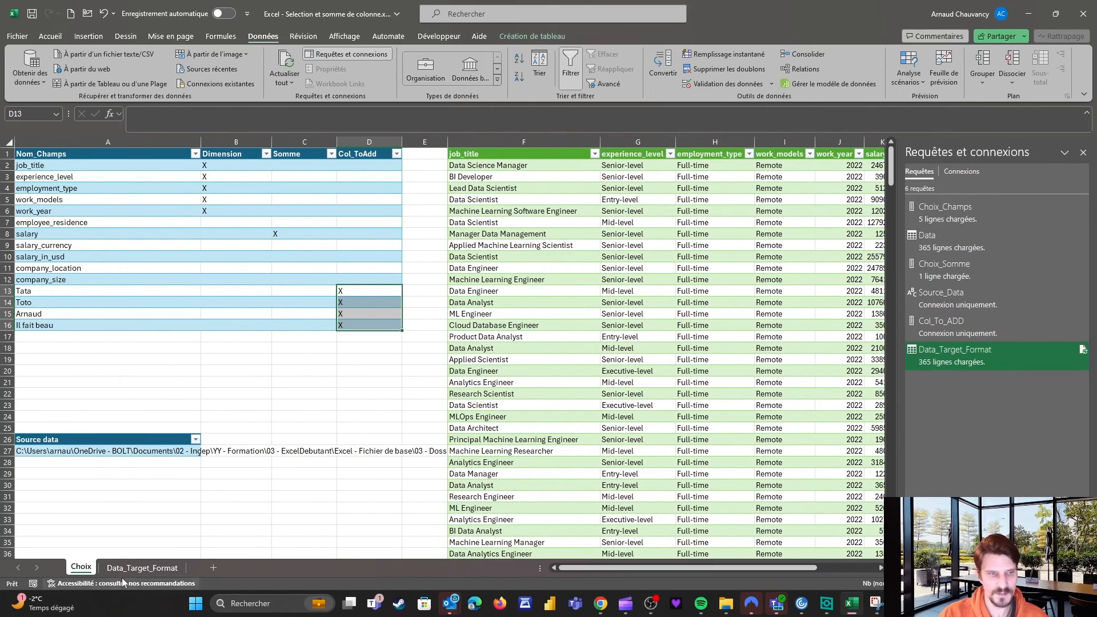
click(142, 568)
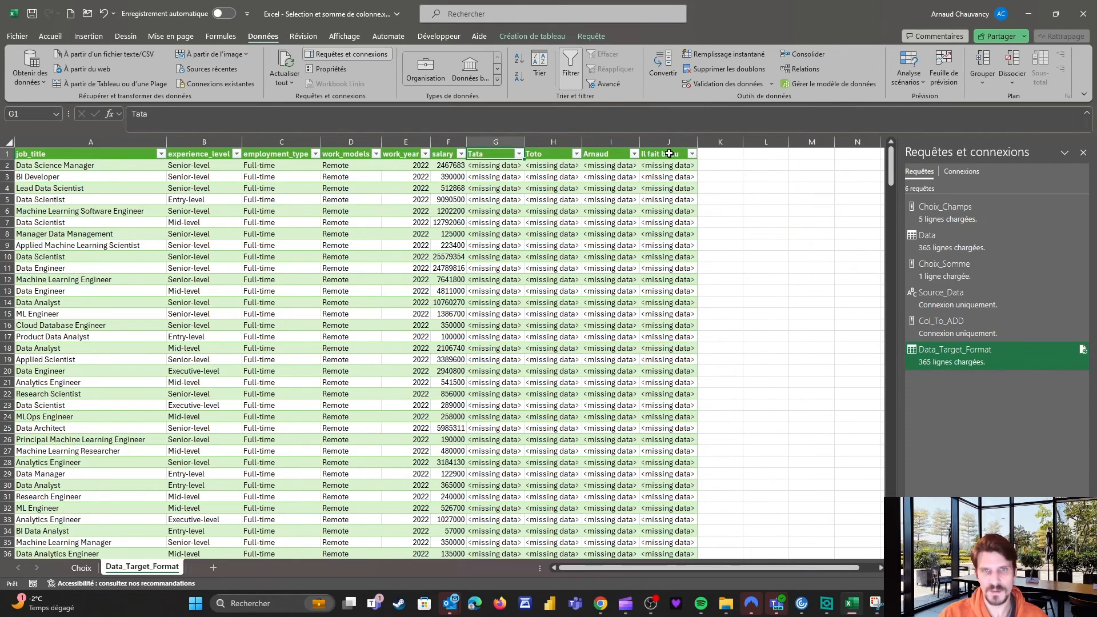
drag(509, 138, 669, 140)
drag(523, 209, 515, 200)
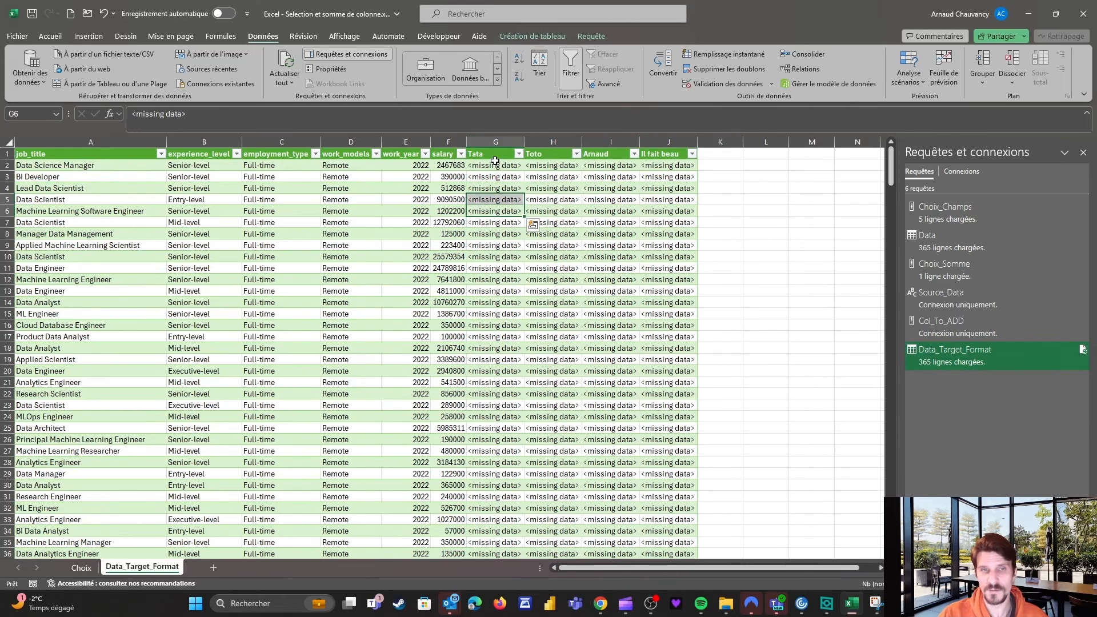
click(496, 163)
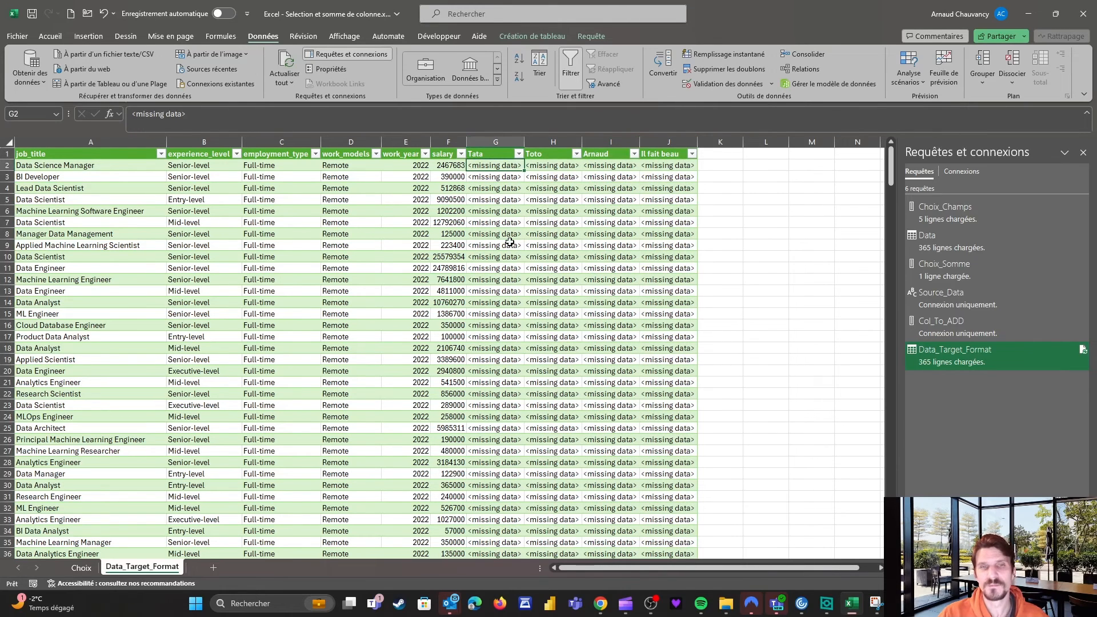
click(350, 176)
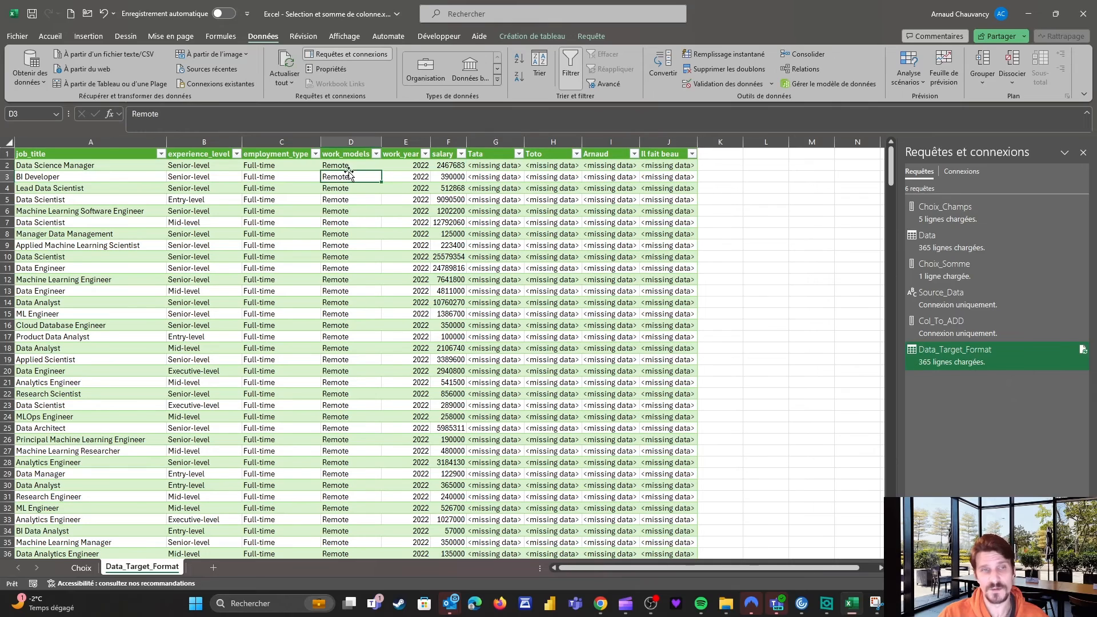